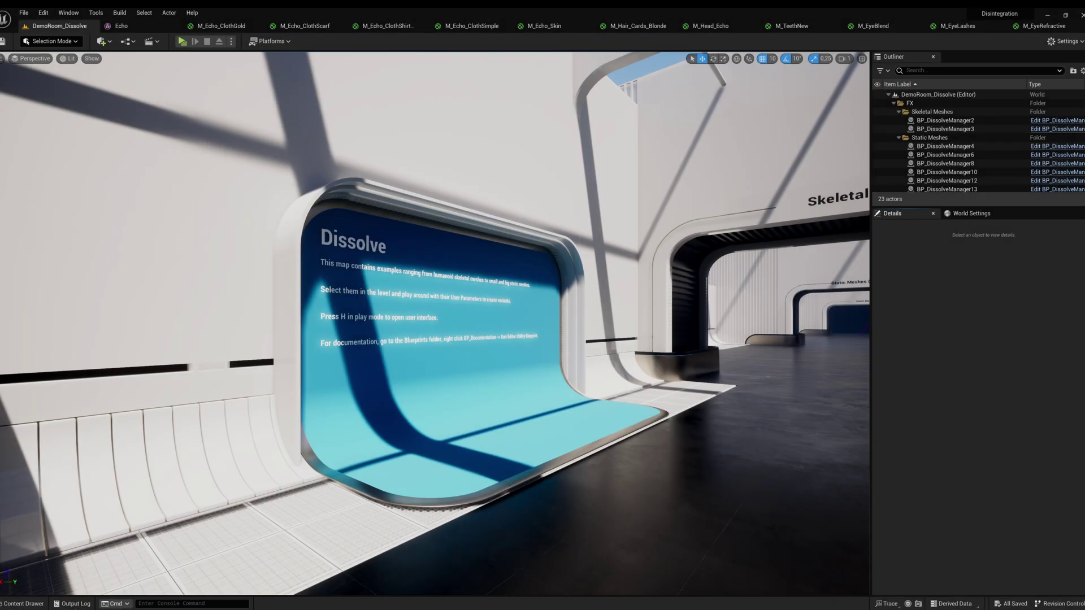
Open the Echo skeletal mesh and enable Allow CPUAccess and Support Uniformly Distributed in its LOD info, applying the changes
left_click(23, 604)
double_click(309, 480)
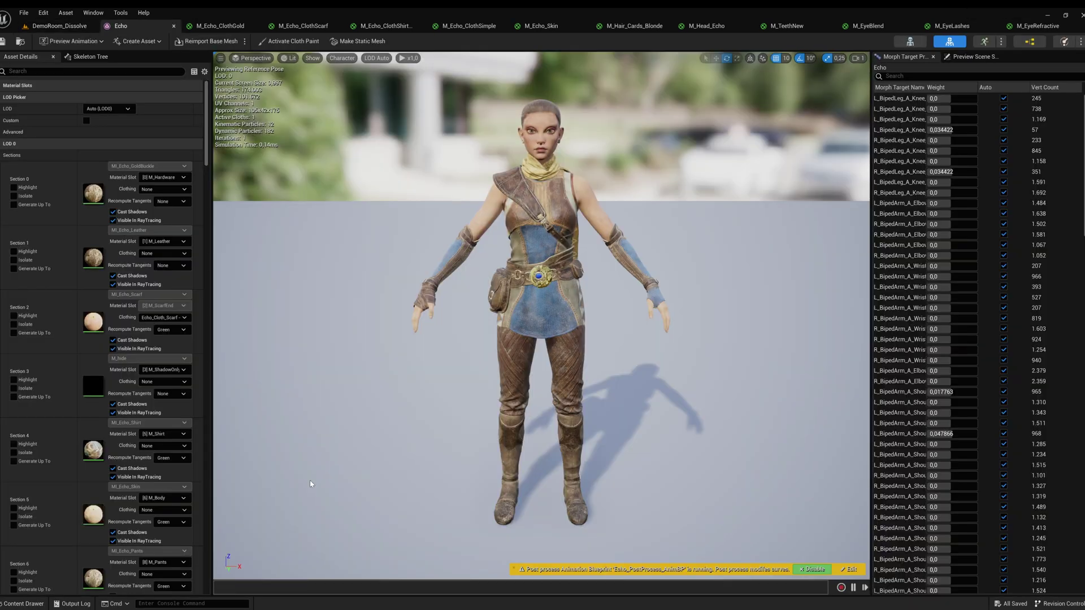
scroll(67, 372, "down", 15)
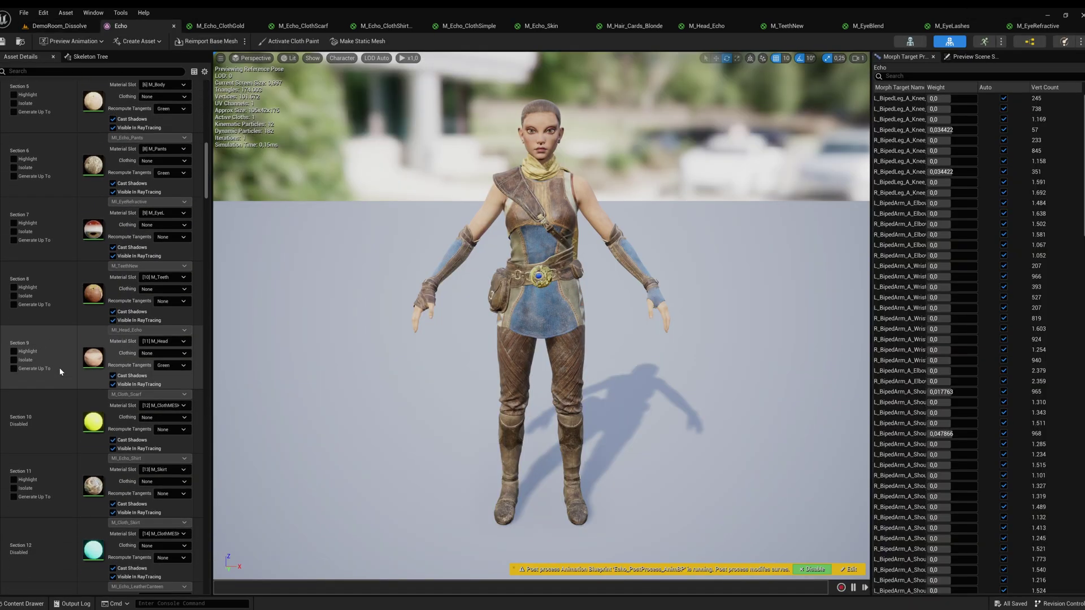
scroll(69, 369, "down", 5)
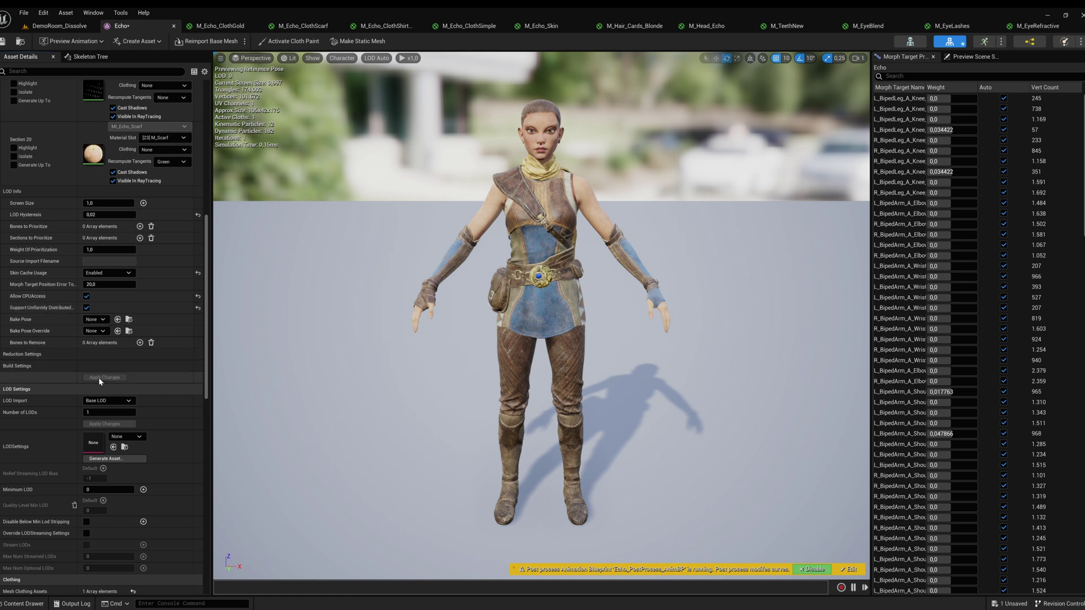
Add an MF_DissolveAttributes node to the M_Echo_ClothGold material graph, below the output node
left_click(225, 28)
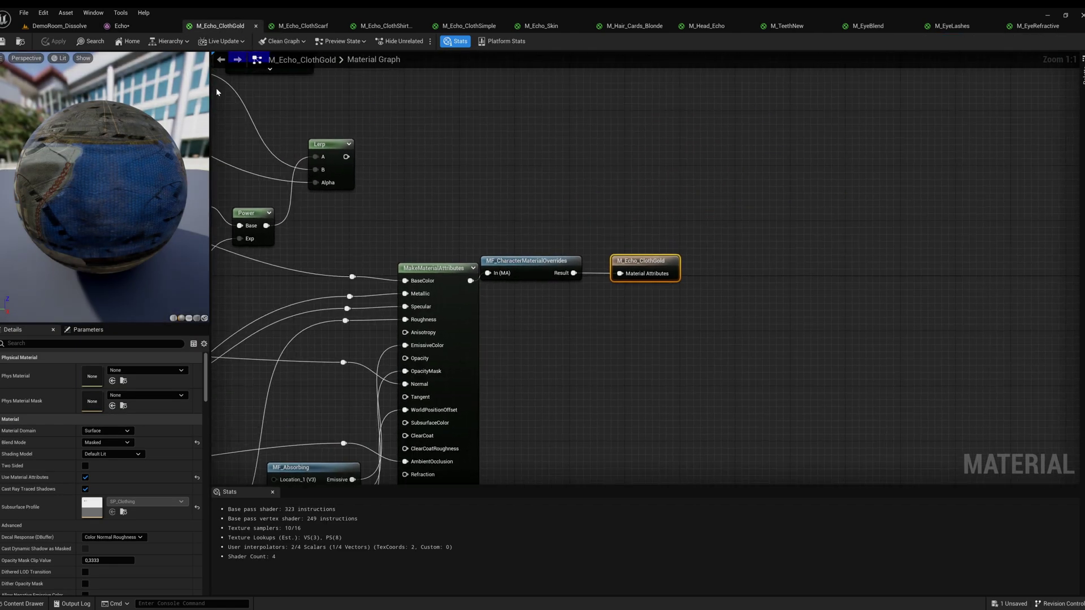
scroll(582, 328, "up", 1)
right_click(597, 296)
type("dissolv")
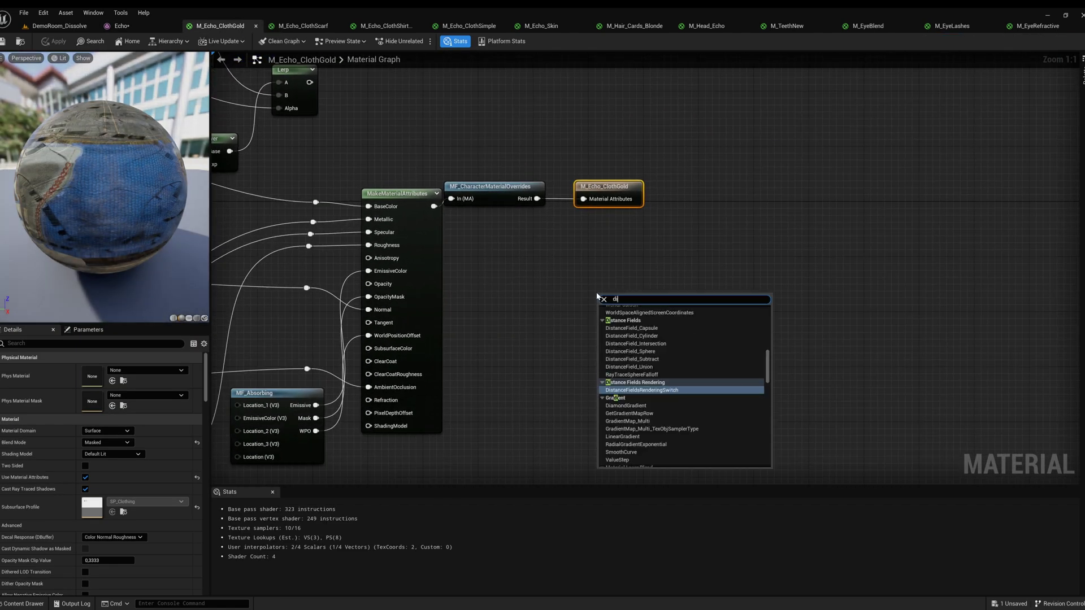
key("Up")
key("Up")
key("Return")
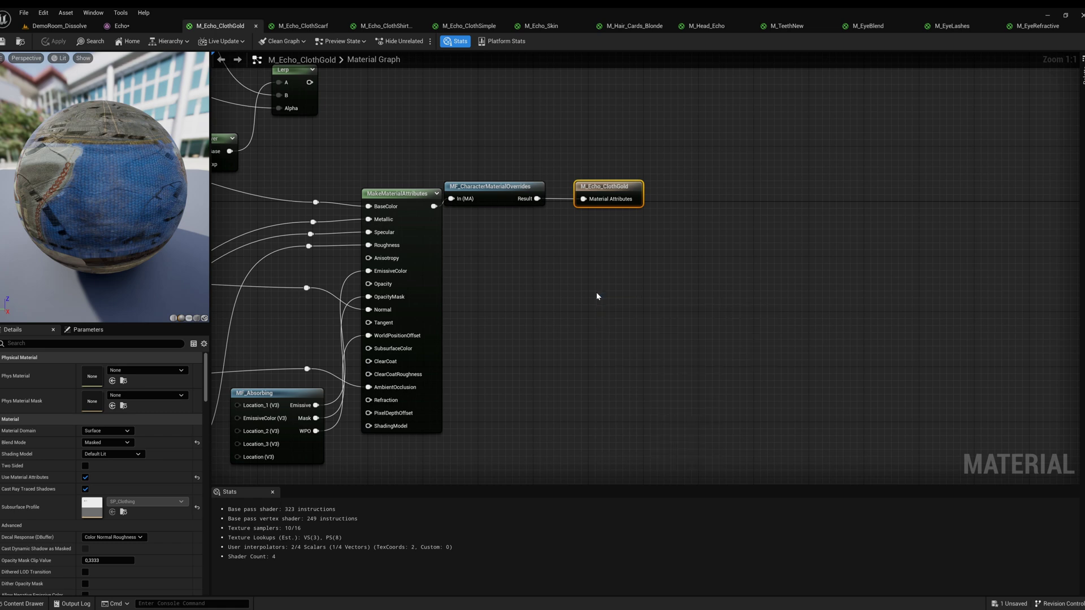
Feed the Material Attributes input of MF_DissolveAttributes from a new SetMaterialAttributes node that has a ShadingModel attribute
left_click_drag(654, 301, 553, 280)
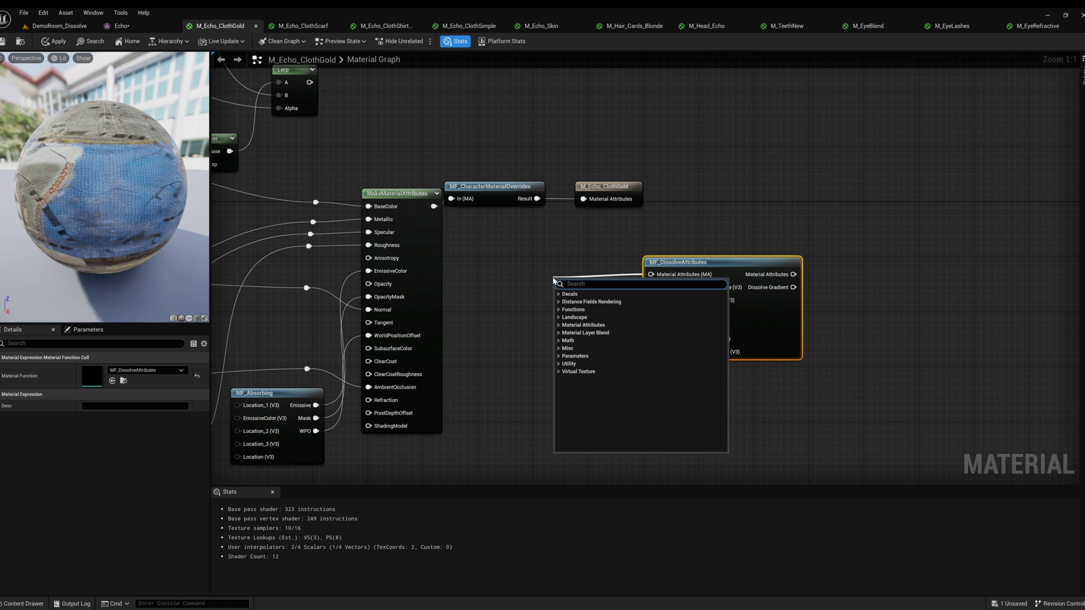
type("set a")
key("Return")
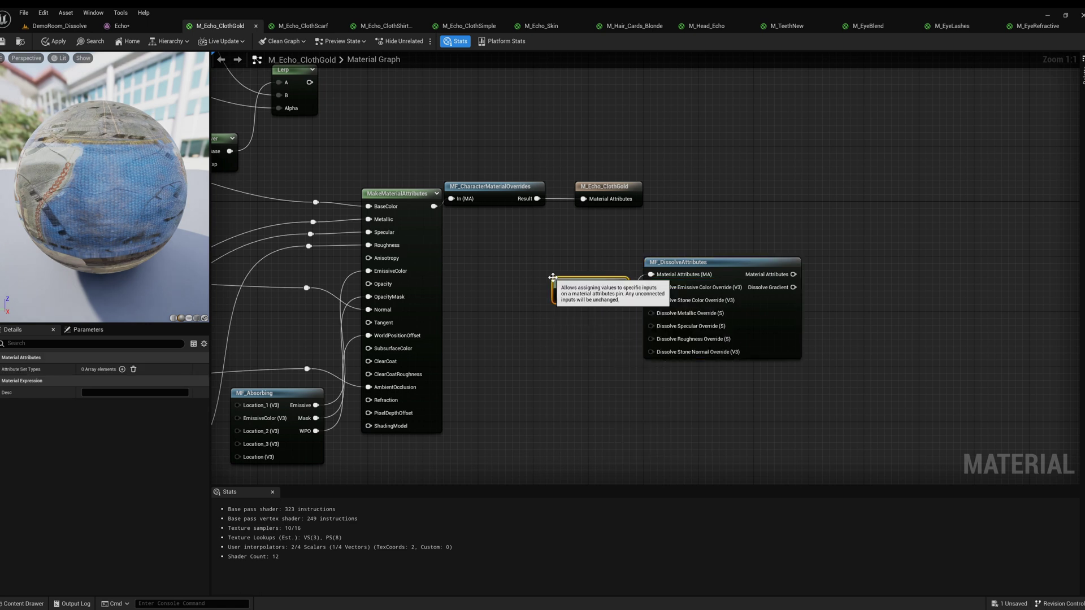
left_click_drag(584, 288, 564, 268)
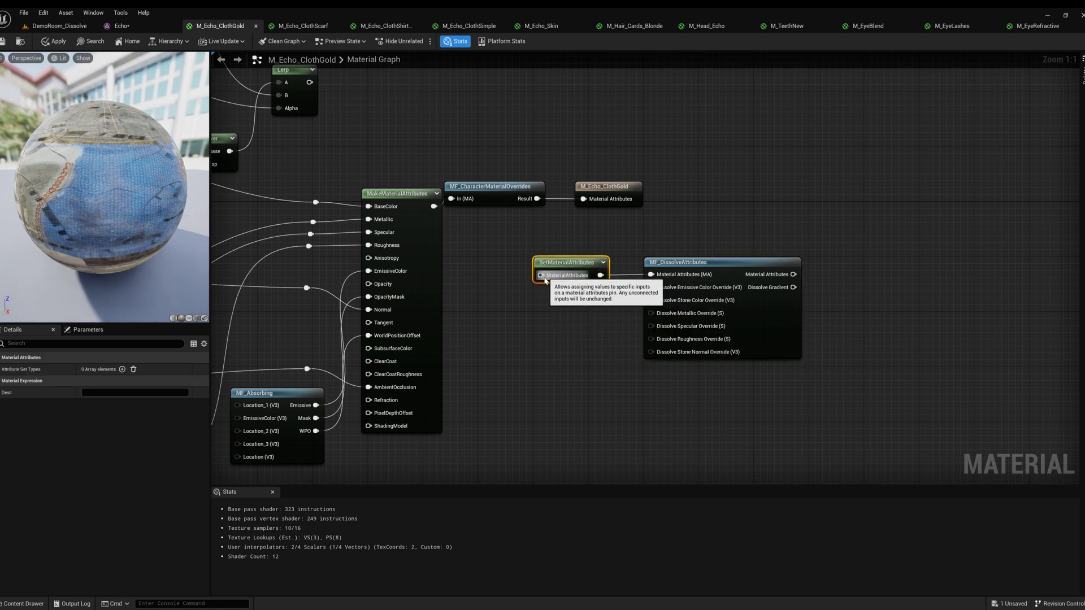
left_click(122, 370)
left_click(99, 382)
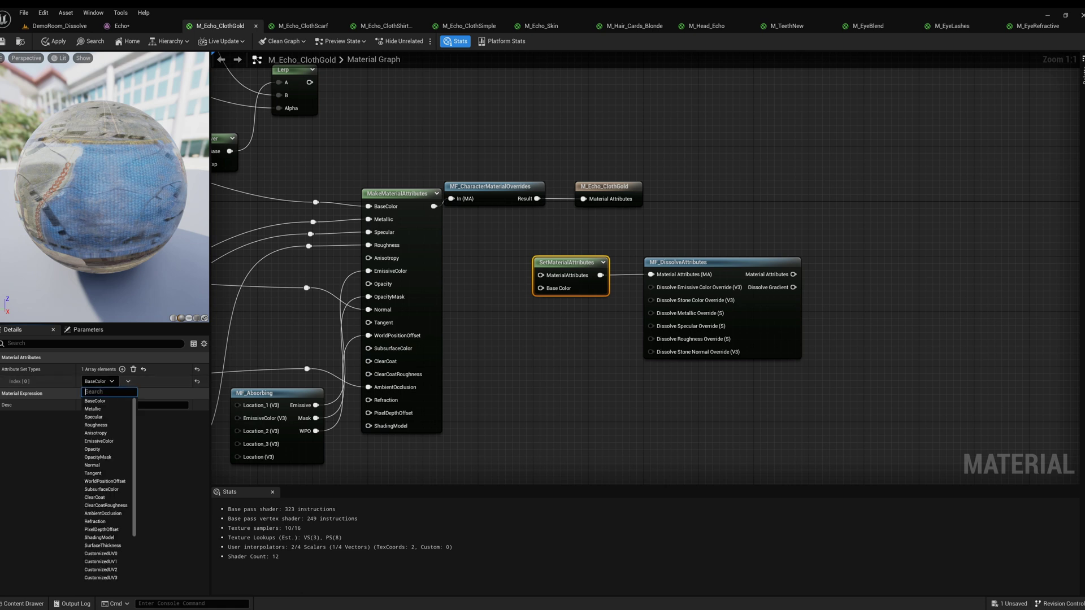
left_click(105, 538)
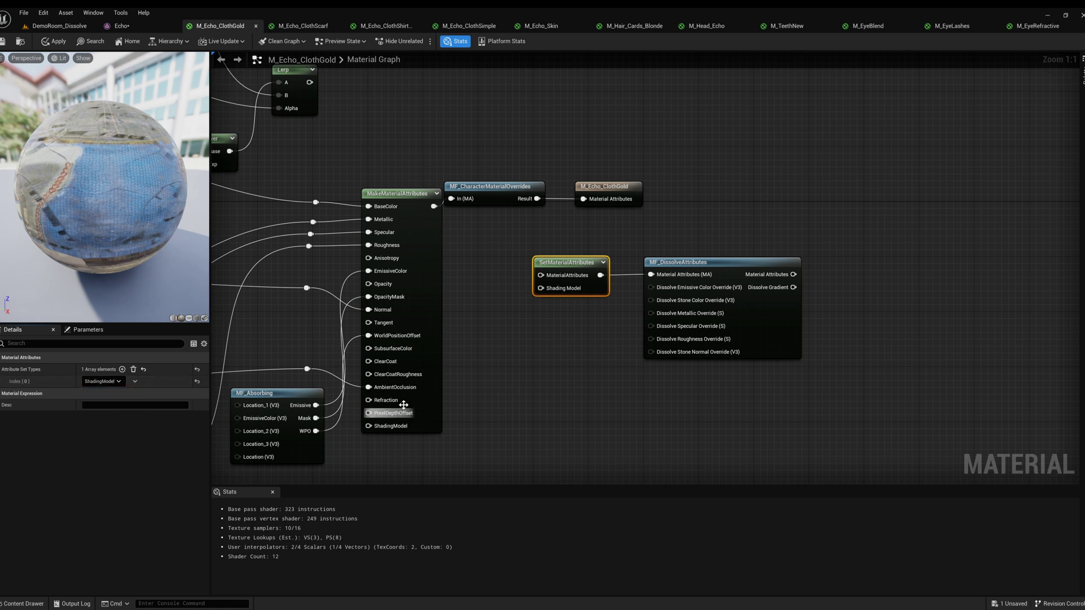
Connect a new Default Lit Shading Model node to the Shading Model input of SetMaterialAttributes, placing it just below
left_click_drag(540, 288, 537, 349)
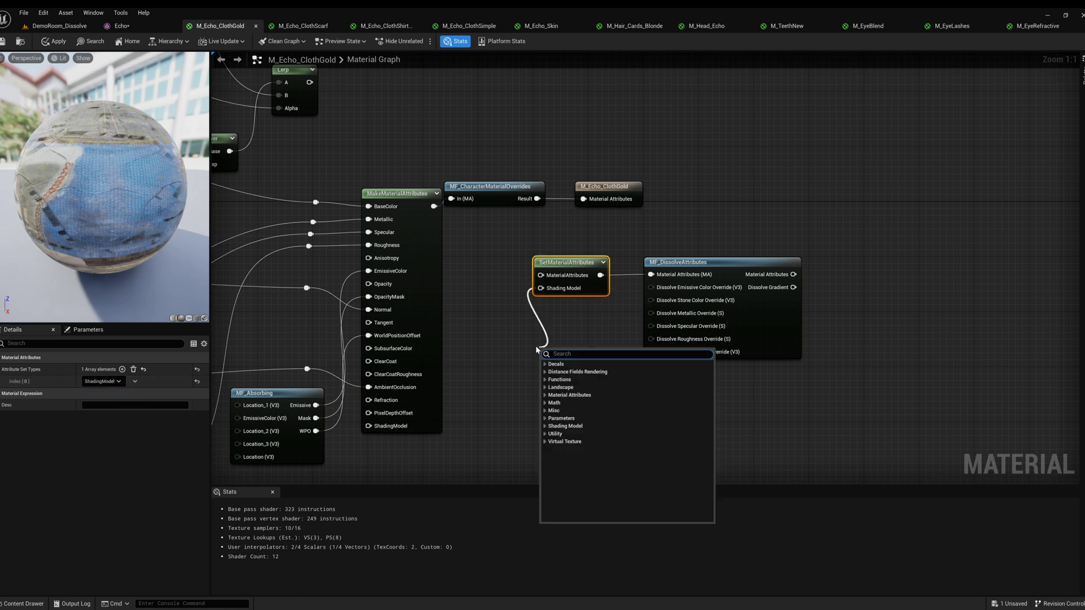
type("shadin")
key("Return")
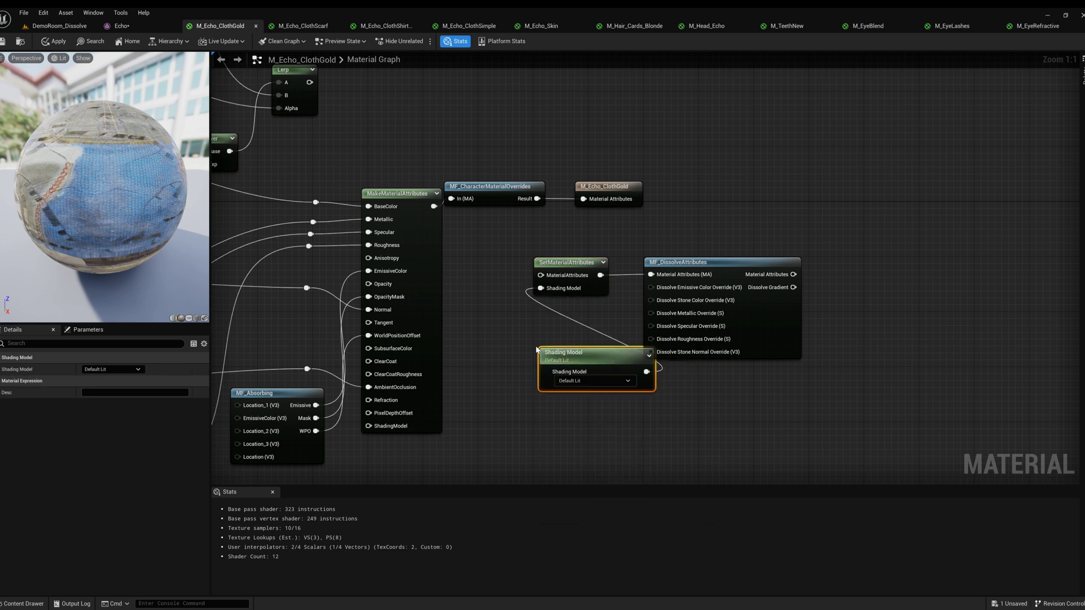
left_click_drag(569, 371, 509, 336)
Route the MF_CharacterMaterialOverrides result through SetMaterialAttributes and MF_DissolveAttributes into the M_Echo_ClothGold output
left_click(479, 292)
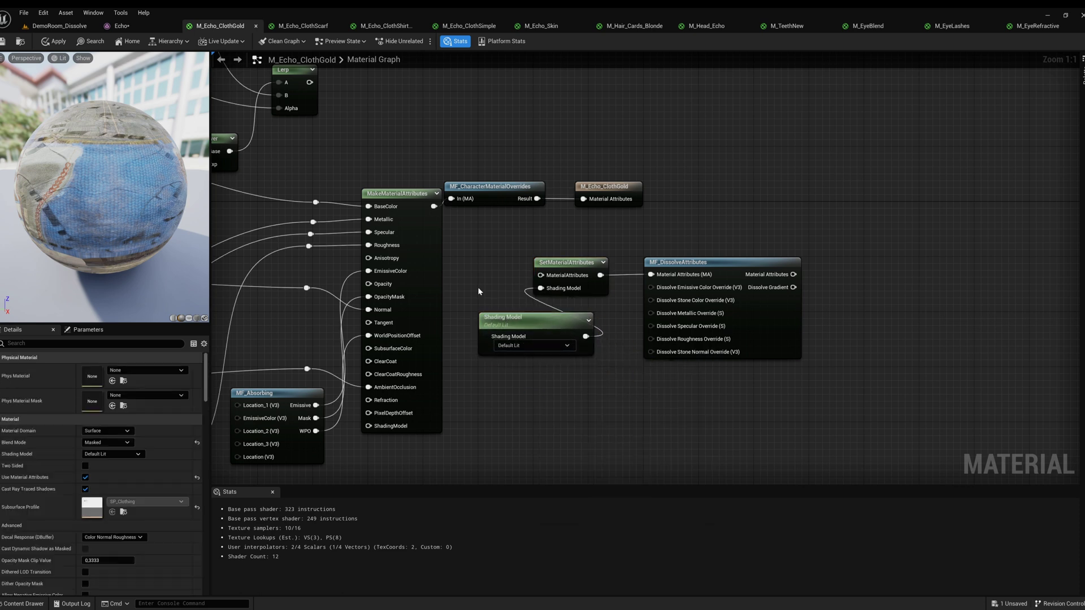
left_click_drag(583, 199, 607, 223)
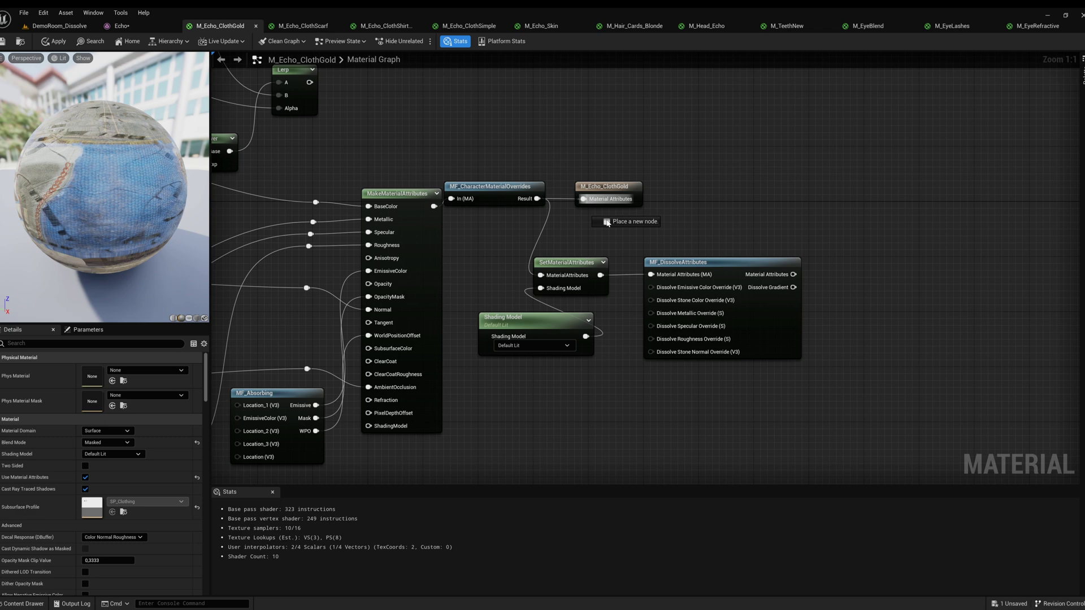
left_click_drag(782, 283, 793, 274)
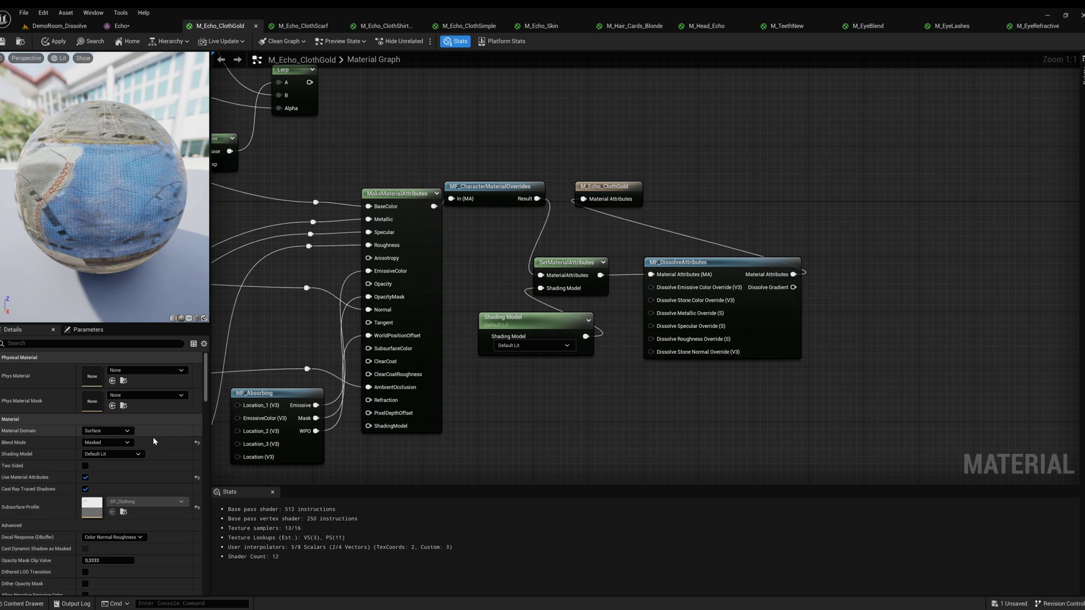
Set the M_Echo_ClothGold material's shading model to From Material Expression and apply the material
left_click(99, 443)
left_click(138, 459)
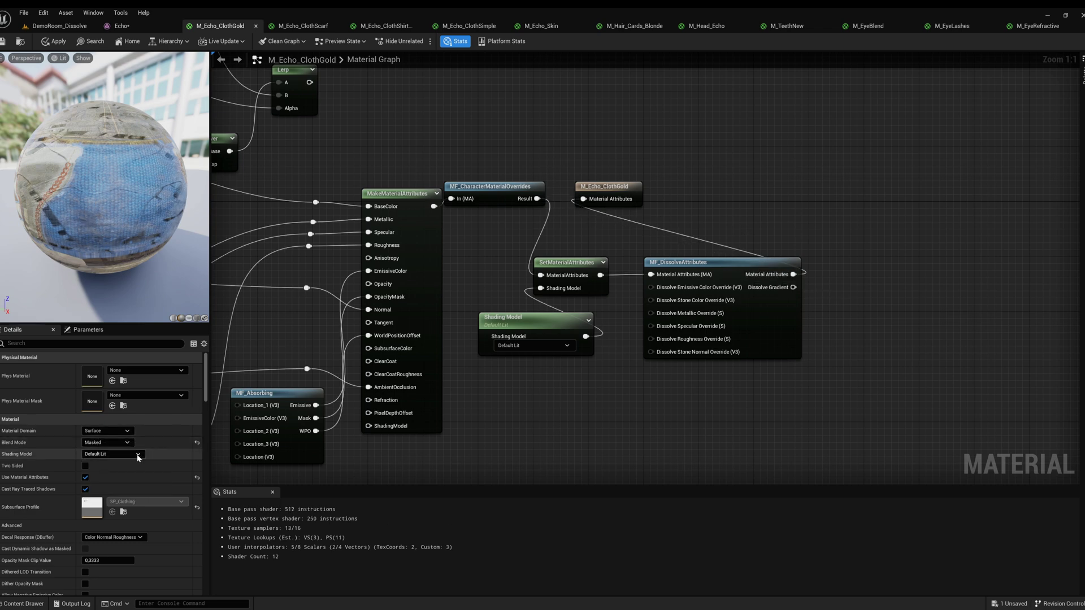
left_click(129, 456)
left_click(146, 454)
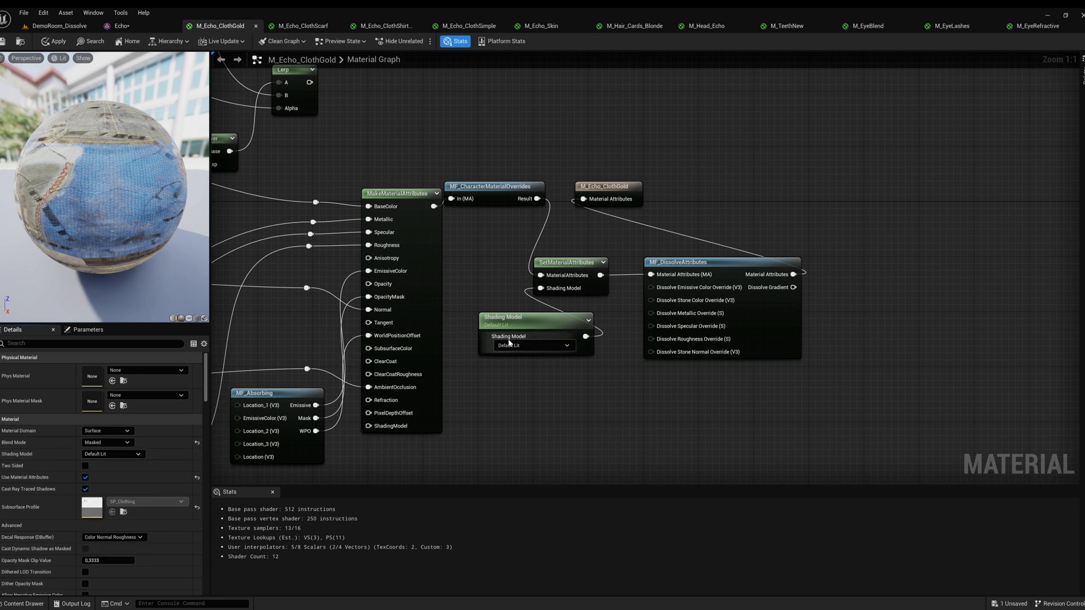
left_click(531, 345)
left_click(525, 347)
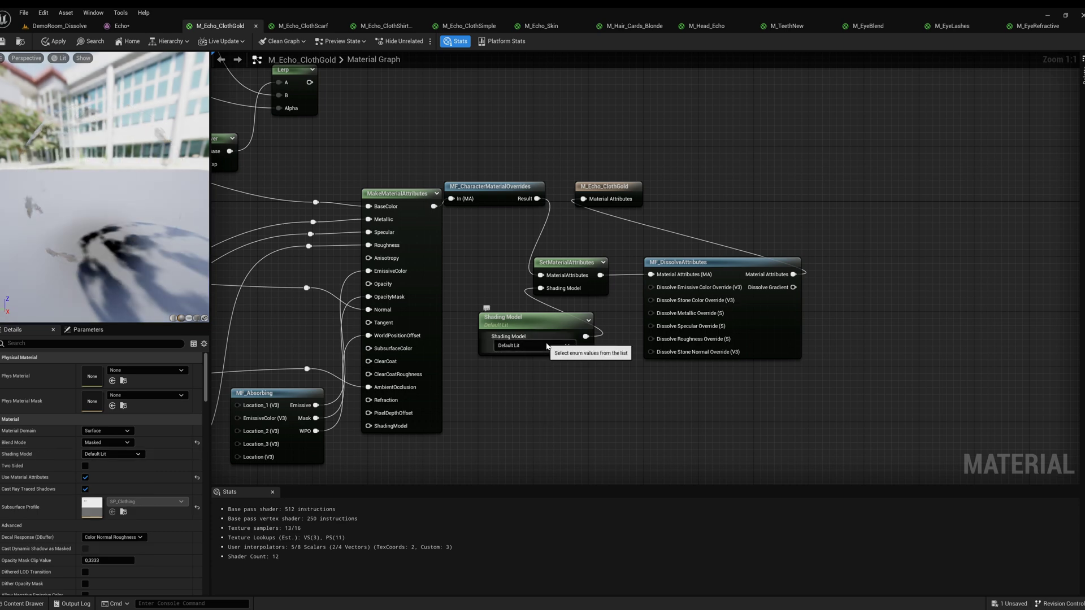
left_click(138, 454)
left_click(113, 560)
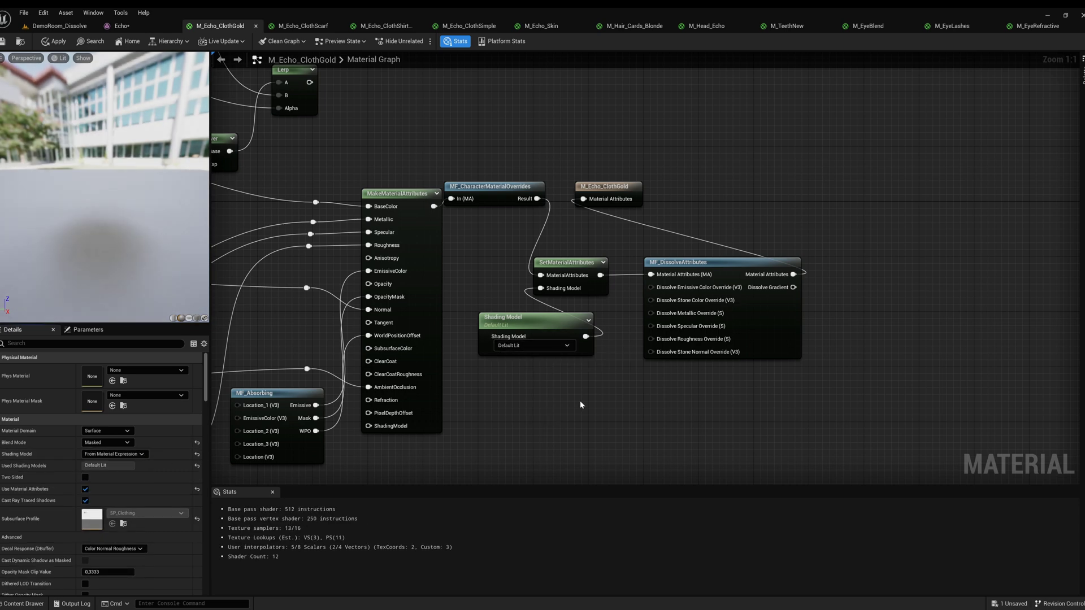
left_click(58, 43)
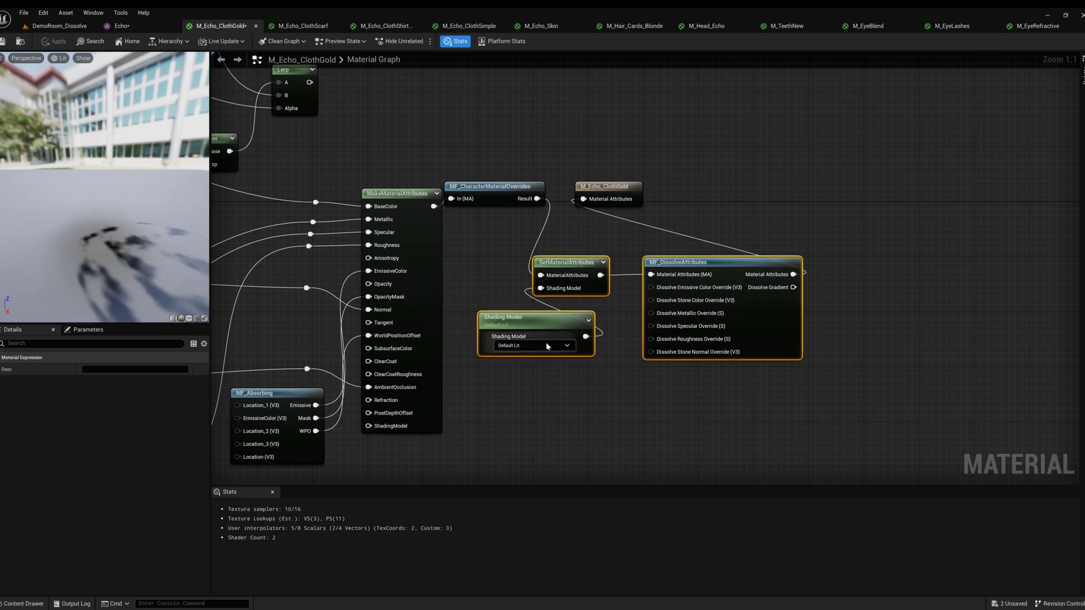
Paste the three copied dissolve nodes into M_Echo_ClothScarf and wire them between MF_CharacterMaterialOverrides and the material output
left_click(303, 26)
left_click(648, 354)
key("ctrl+v")
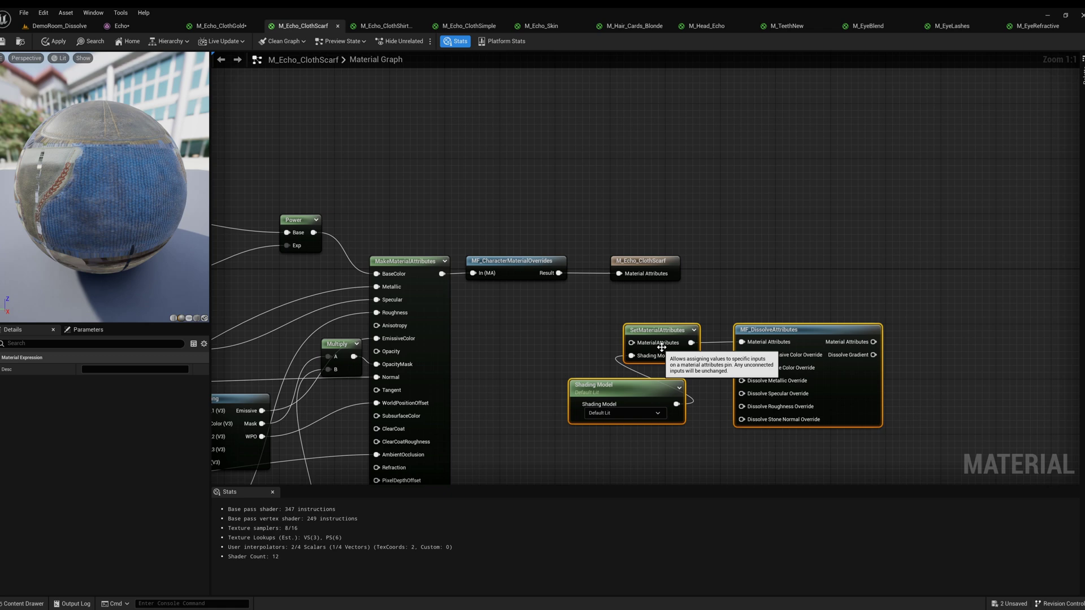
left_click_drag(655, 343, 865, 343)
left_click(499, 360)
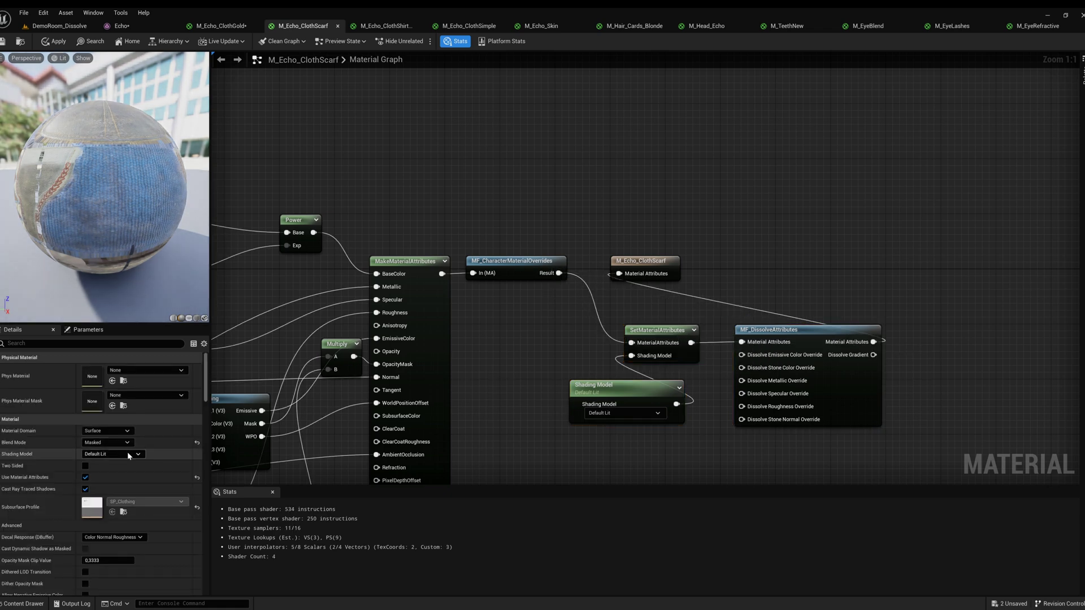
Set the M_Echo_ClothScarf shading model to From Material Expression and apply the material
left_click(113, 454)
left_click(102, 556)
left_click(52, 41)
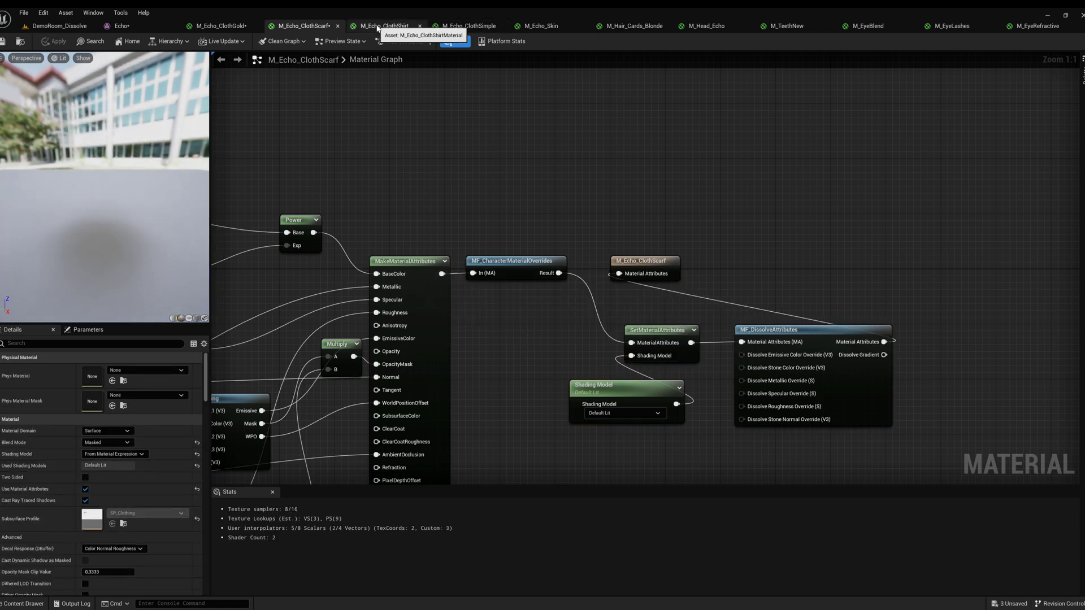
Paste the dissolve nodes into M_Echo_ClothShirtMaterial and wire them between MF_CharacterMaterialOverrides and the material output
left_click(377, 26)
key("ctrl+v")
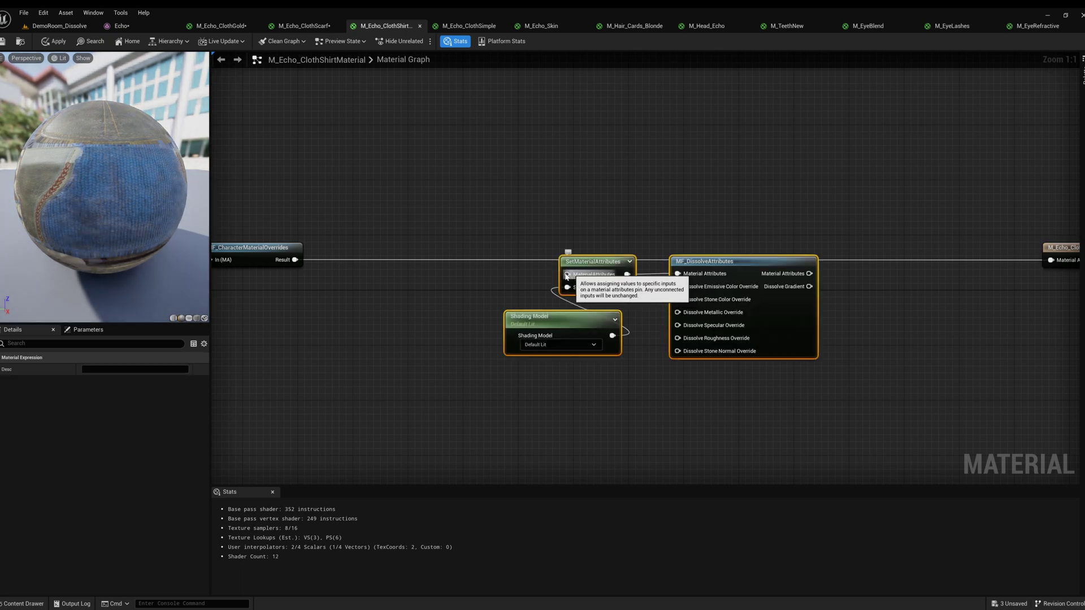
left_click_drag(809, 274, 1023, 266)
left_click(992, 252)
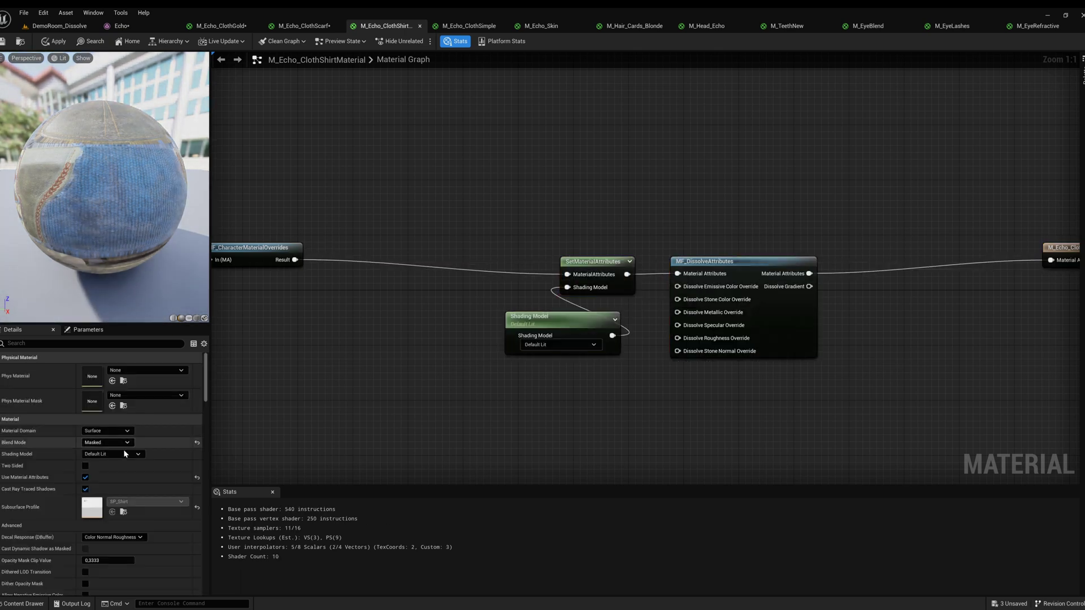
Set the M_Echo_ClothShirtMaterial shading model to From Material Expression and apply the material
left_click(107, 442)
left_click(104, 463)
left_click(69, 43)
Insert the copied dissolve nodes before the M_Echo_ClothSimple output and set that material's shading model to From Material Expression
left_click(469, 27)
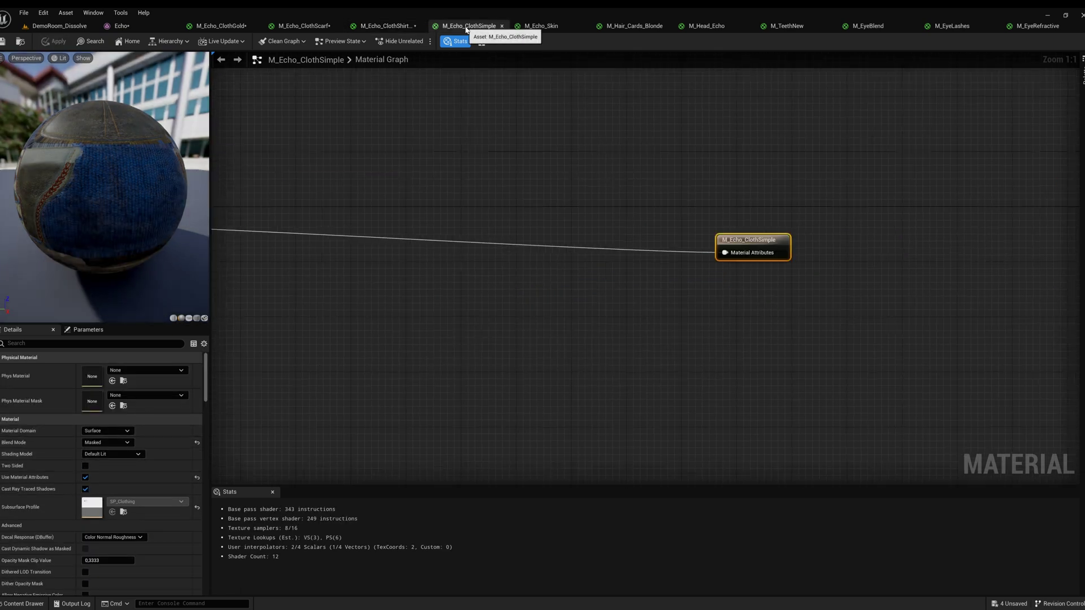
right_click_drag(334, 276, 533, 289)
key("ctrl+v")
left_click_drag(519, 286, 269, 237)
left_click_drag(730, 294, 766, 274)
left_click_drag(796, 265, 928, 266)
left_click(723, 186)
right_click_drag(724, 185, 732, 180)
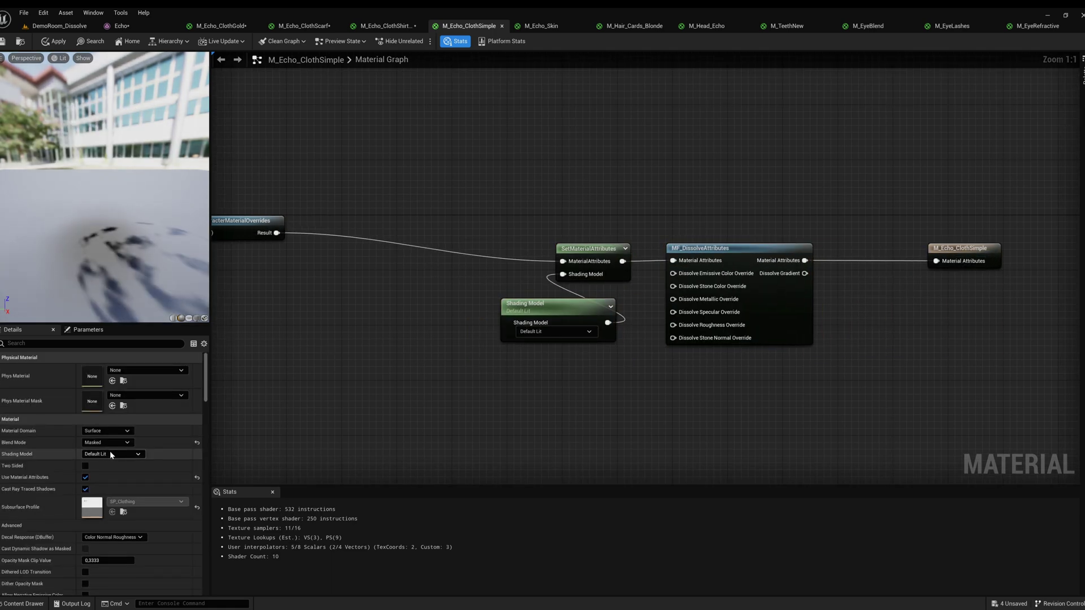
left_click(111, 455)
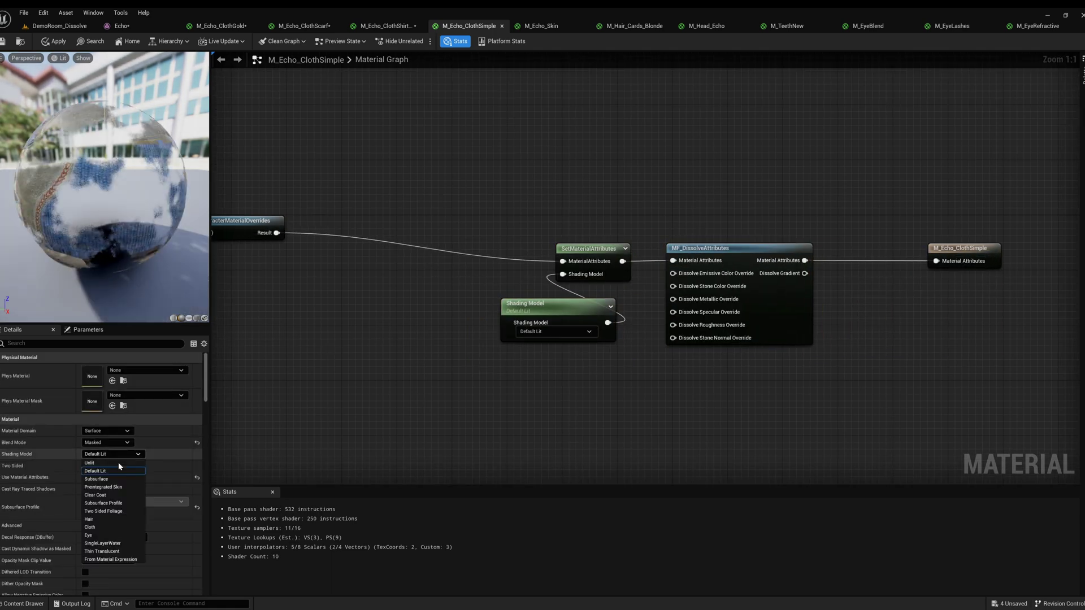
left_click(113, 559)
Paste the dissolve nodes into M_Echo_Skin and wire them between MF_CharacterMaterialOverrides and the material output
left_click(539, 26)
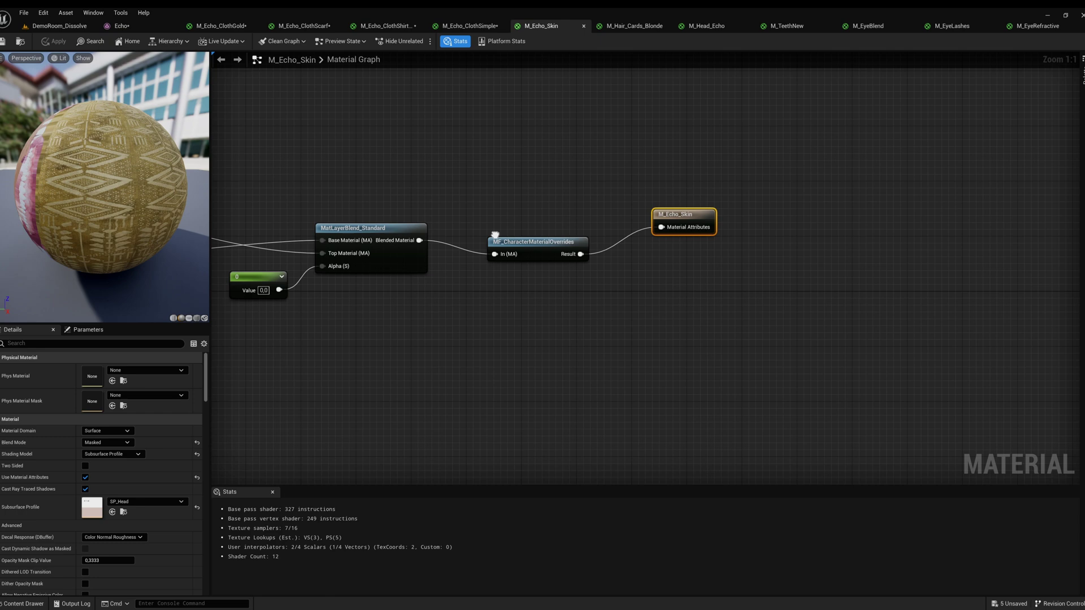
key("ctrl+v")
left_click_drag(653, 310, 570, 255)
left_click_drag(869, 304, 895, 309)
left_click(487, 327)
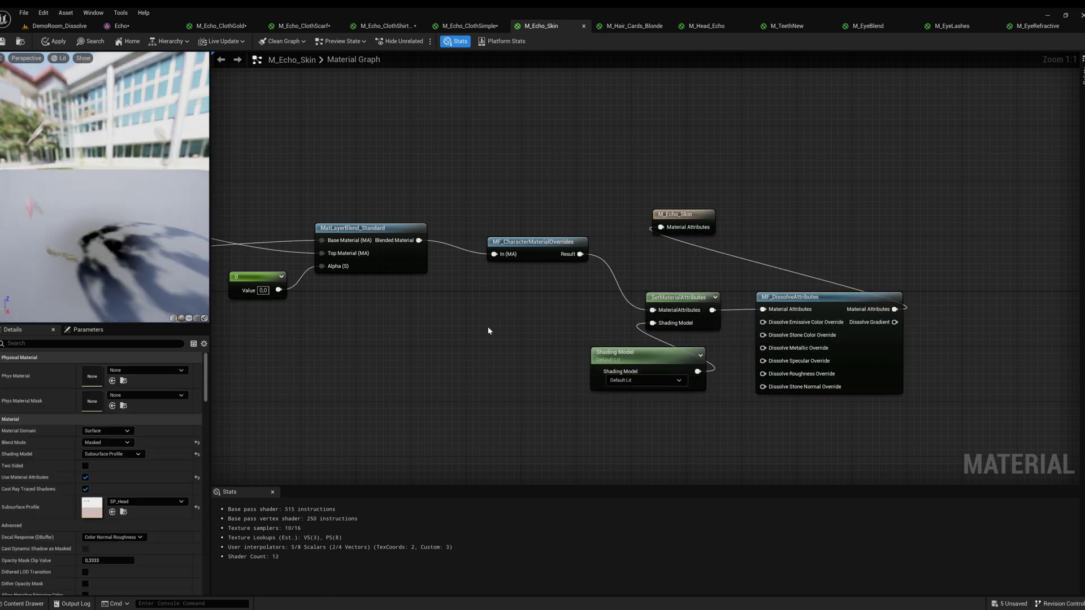
Set the skin's Shading Model node to Subsurface Profile and the material's shading model to From Material Expression, then apply
left_click(639, 380)
left_click(643, 417)
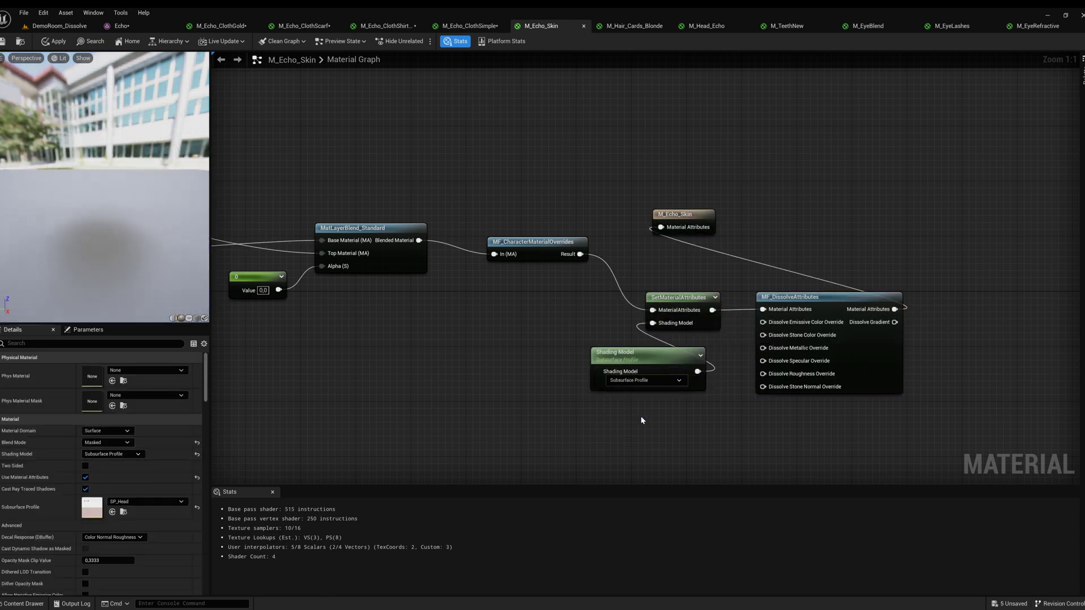
left_click(111, 455)
left_click(113, 560)
left_click(59, 41)
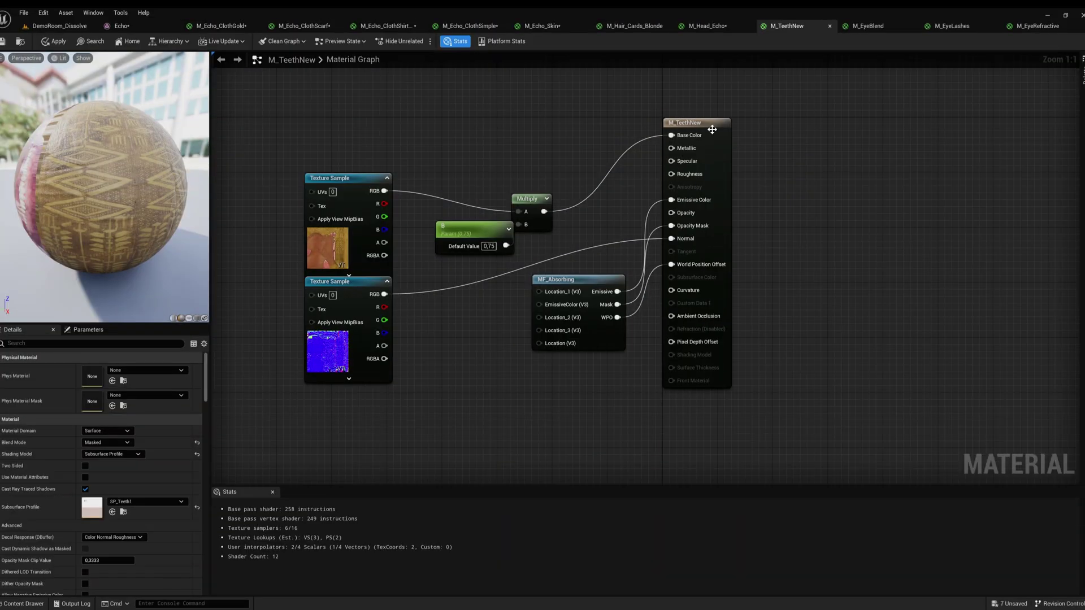
Move the M_TeethNew output node farther from its inputs and add an MF_DissolveMask node below the graph
left_click_drag(712, 130, 879, 129)
right_click(656, 417)
type("dissolv")
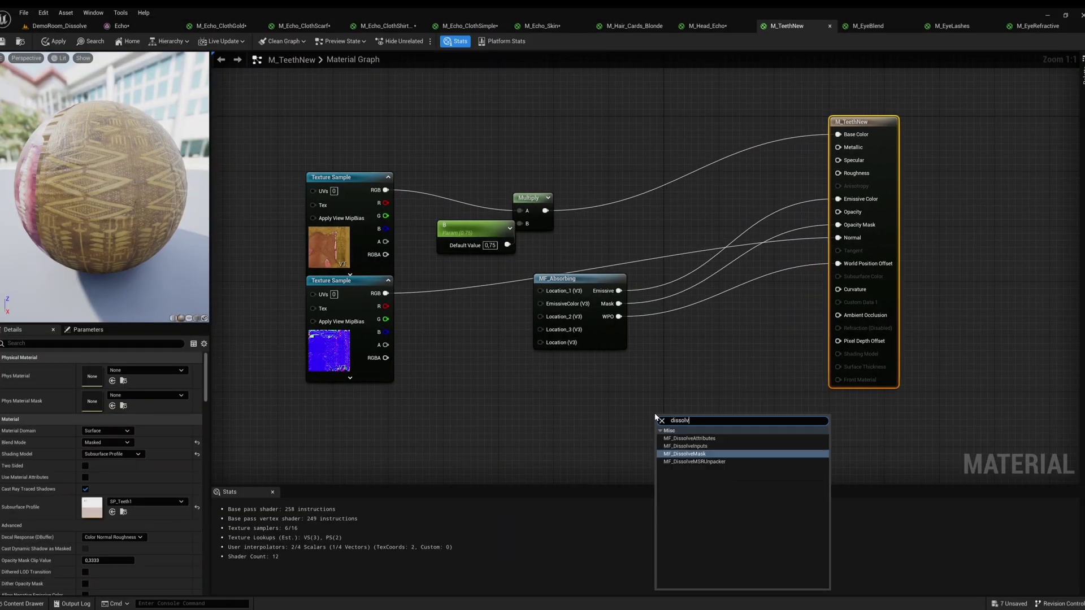
key("Return")
Connect a new MF_DissolveInputs node to the Material Attributes input of MF_DissolveMask
left_click_drag(655, 417, 516, 398)
type("dissolvei")
key("Return")
Add a SetMaterialAttributes node feeding the material attributes input of MF_DissolveInputs
right_click_drag(455, 432, 458, 368)
left_click_drag(509, 346, 423, 339)
type("setmat")
key("Return")
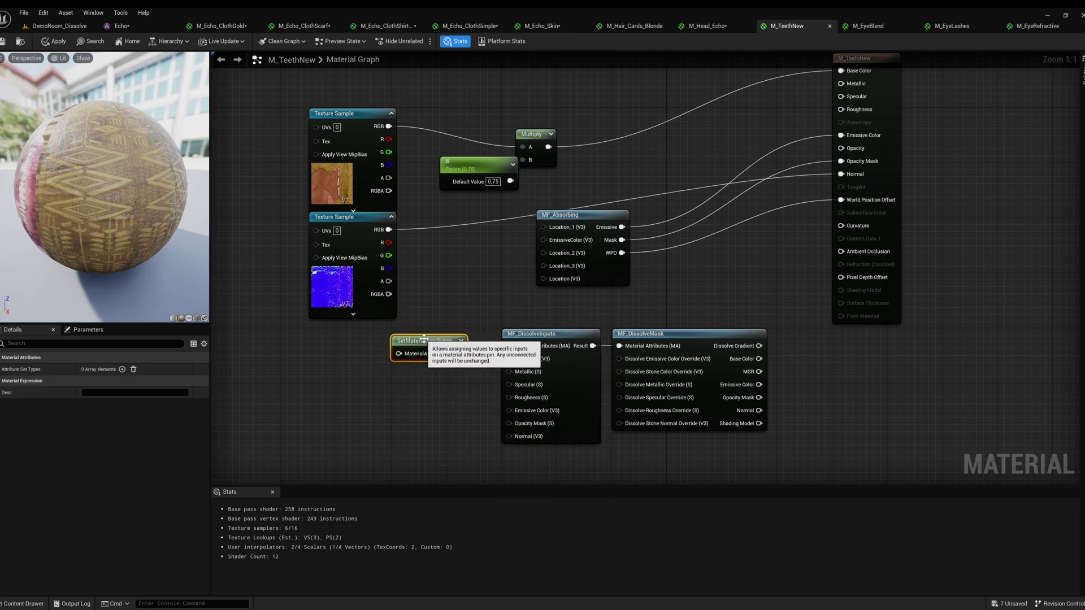
Add a ShadingModel attribute to the SetMaterialAttributes node and feed it with a new Shading Model node
left_click(122, 369)
left_click(99, 382)
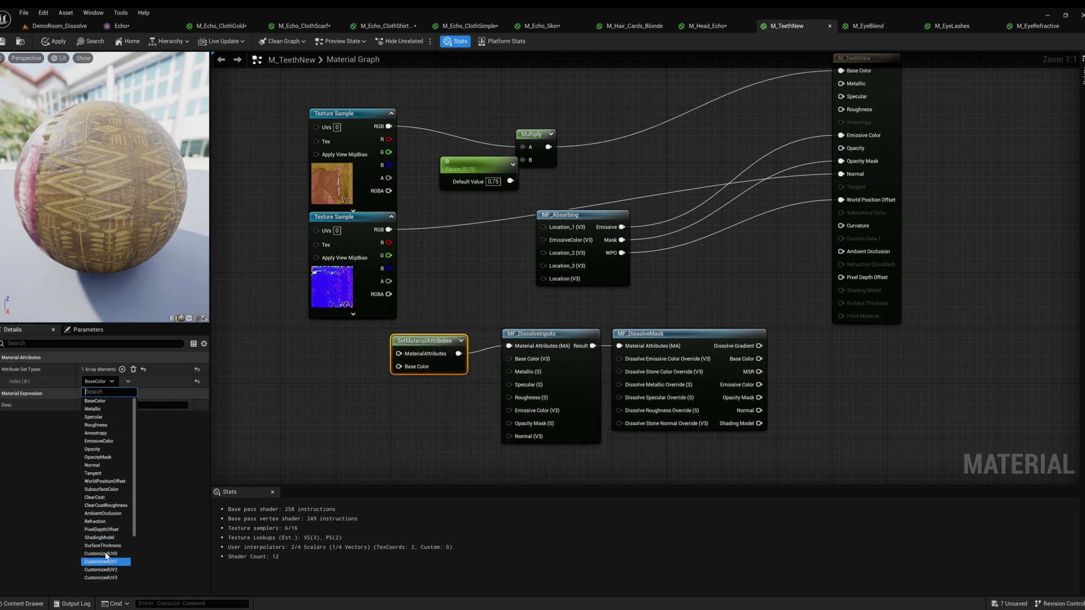
left_click(99, 538)
mouse_move(399, 366)
left_mouse_down()
mouse_move(339, 401)
mouse_move(377, 403)
left_mouse_up()
type("shad")
left_click(377, 426)
Set the Shading Model node to Subsurface Profile and the M_TeethNew material's shading model to From Material Expression
left_click(337, 377)
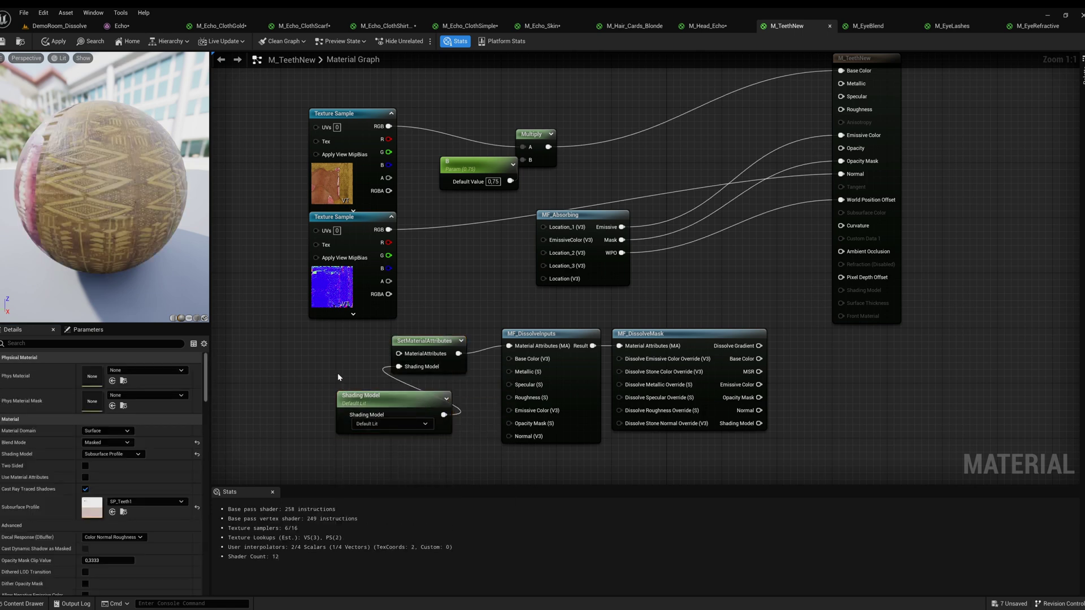
left_click(120, 455)
left_click(399, 425)
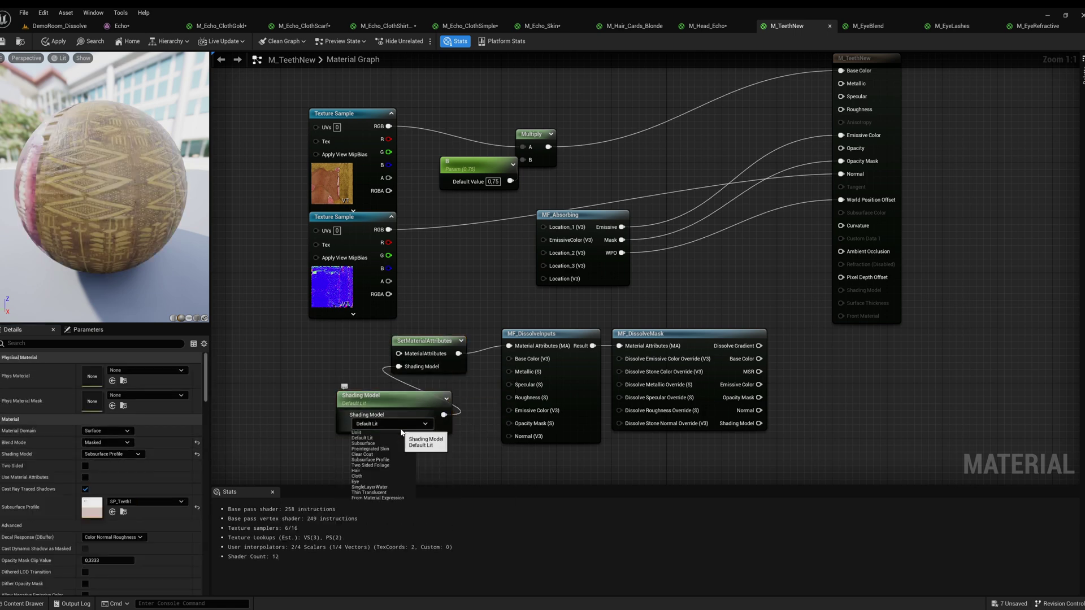
left_click(384, 460)
left_click(127, 455)
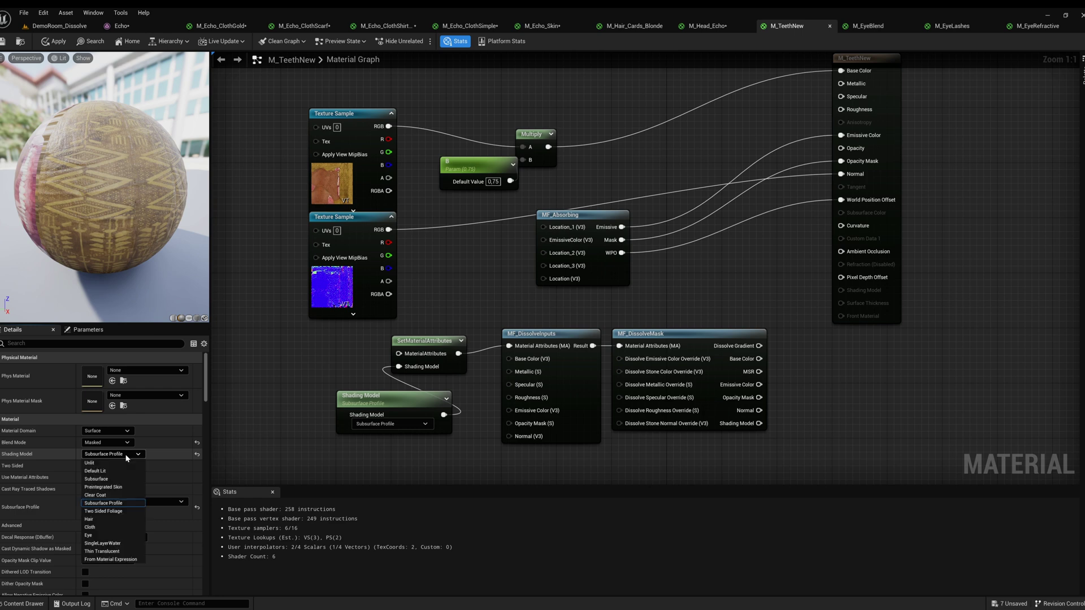
left_click(110, 560)
Route MF_DissolveMask's Shading Model output through a new GetMaterialAttributes node with a ShadingModel attribute into M_TeethNew's Shading Model input
right_click_drag(772, 353, 755, 365)
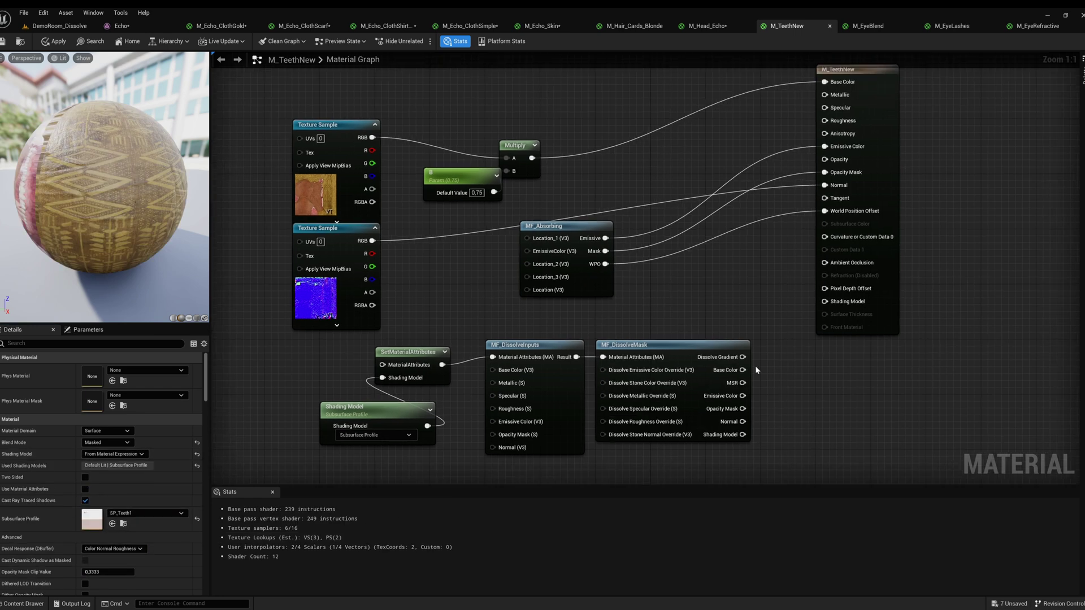
left_click_drag(766, 434, 806, 433)
type("getmat")
key("Return")
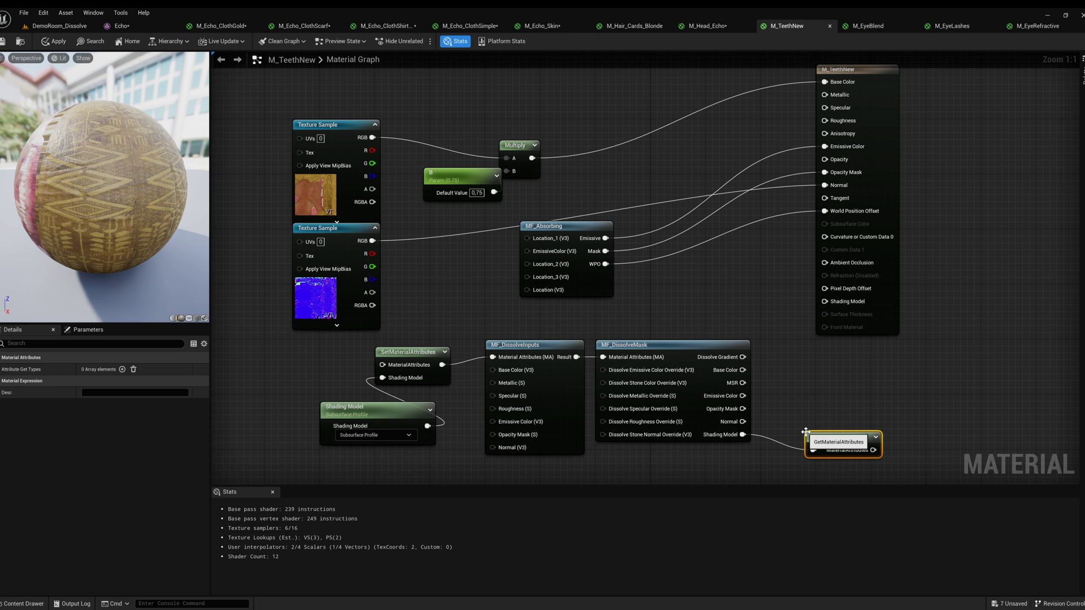
left_click(122, 369)
left_click(100, 382)
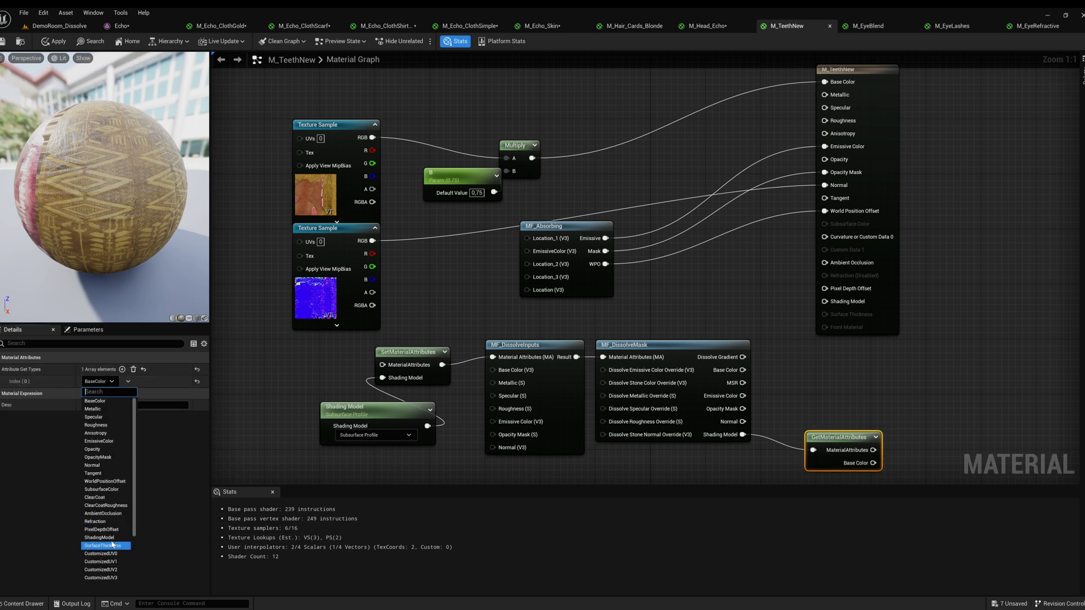
left_click(100, 537)
left_click_drag(849, 303, 848, 302)
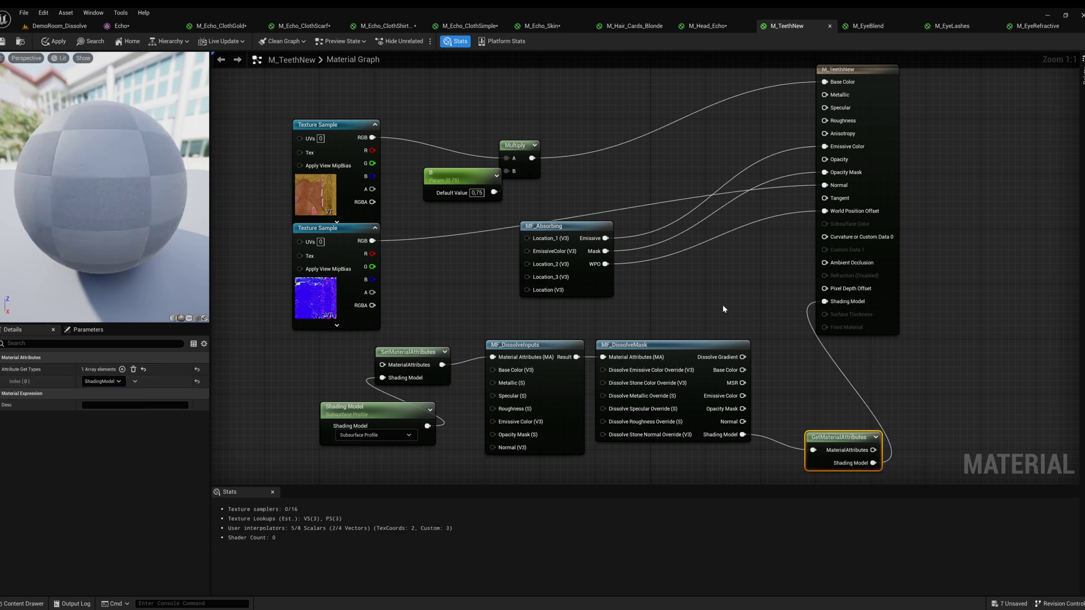
Move the Base Color, Emissive Color, Opacity Mask and Normal connections from M_TeethNew's output node to the matching MF_DissolveInputs pins
right_click_drag(723, 310, 783, 351)
left_click_drag(888, 123, 581, 414, "ctrl")
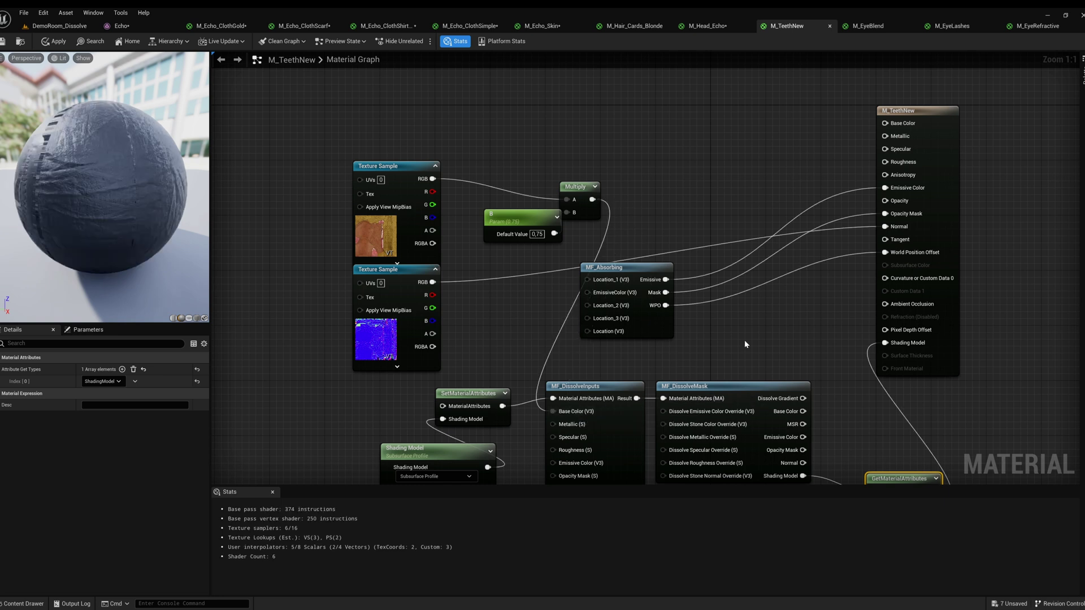
left_click_drag(886, 188, 621, 435, "ctrl")
left_click_drag(569, 466, 569, 465, "ctrl")
right_click_drag(568, 465, 562, 414)
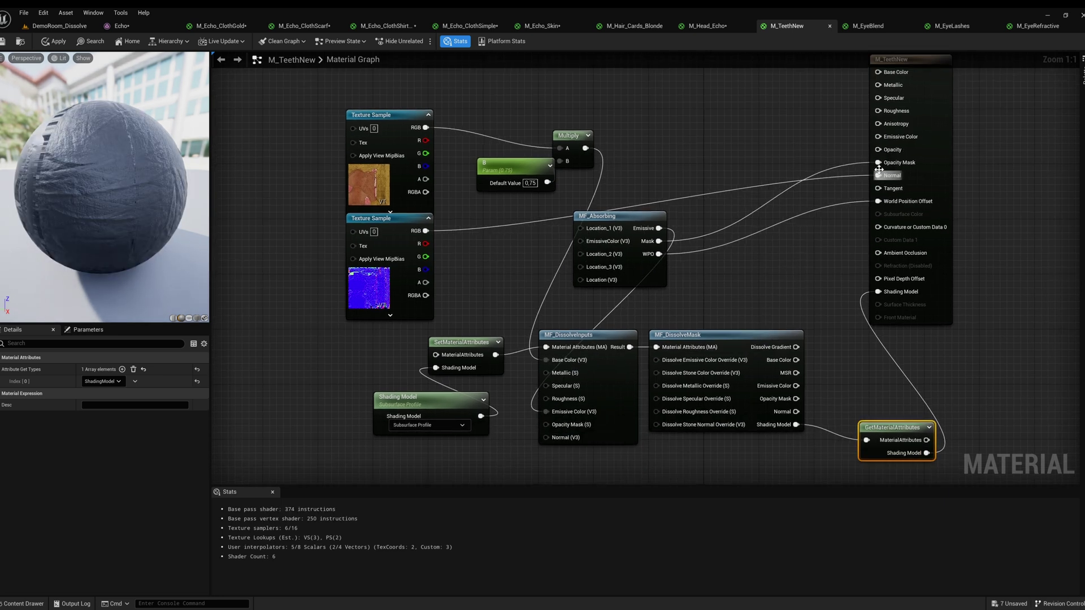
left_click_drag(877, 162, 829, 244, "ctrl")
left_click_drag(573, 425, 572, 425)
left_click_drag(878, 175, 562, 437, "ctrl")
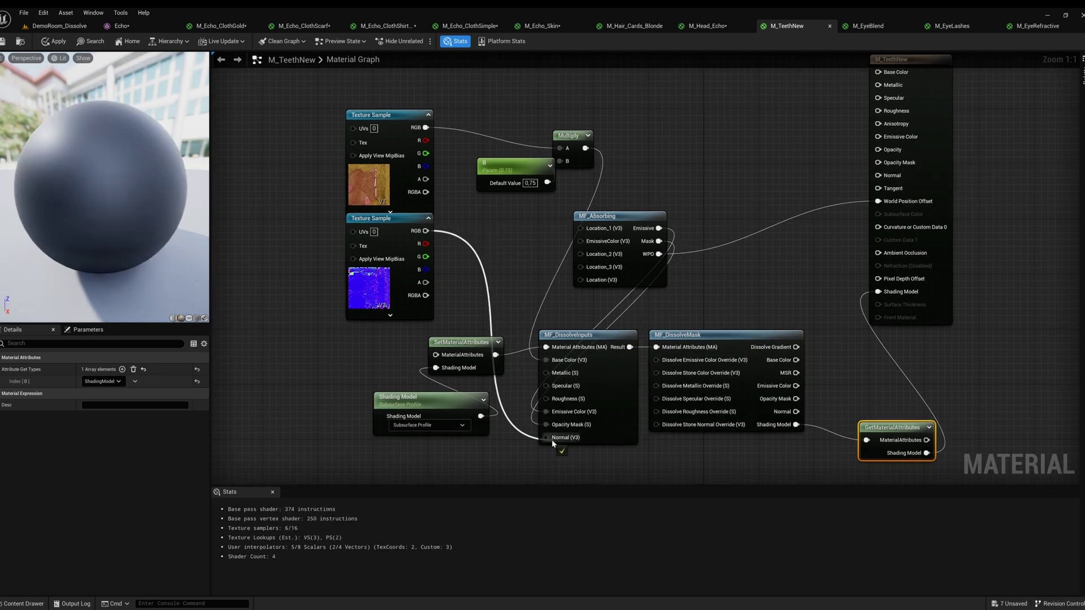
left_click(712, 302)
Connect MF_DissolveMask's Base Color output to M_TeethNew and feed its MSR output into a new MF_DissolveMSRUnpacker node
right_click_drag(713, 301, 628, 372)
left_click_drag(712, 431, 796, 145)
right_click_drag(715, 407, 697, 360)
left_click_drag(694, 397, 841, 393)
type("msr")
key("Return")
Connect the MSR unpacker's outputs and MF_DissolveMask's remaining outputs to the matching inputs of the M_TeethNew output node
left_click_drag(841, 404, 777, 123)
left_click_drag(778, 135, 839, 418)
left_click_drag(692, 417, 794, 162)
left_click_drag(694, 436, 799, 200)
left_click(947, 329)
In M_EyeBlend, set the shading model to From Material Expression and connect GetMaterialAttributes' Shading Model to the material's output node
right_click_drag(646, 301, 664, 292)
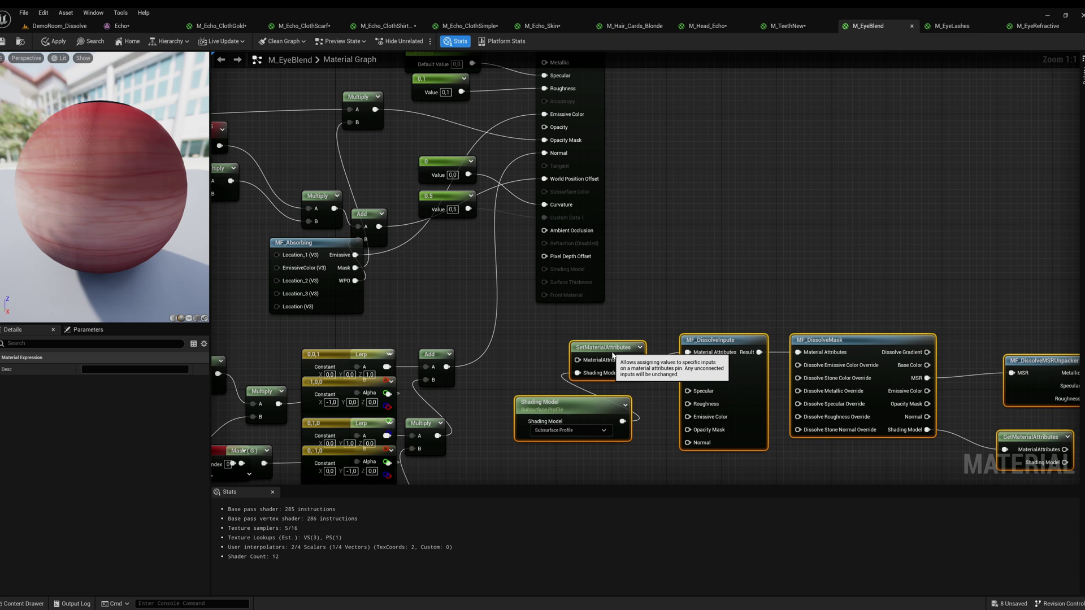
left_click(671, 305)
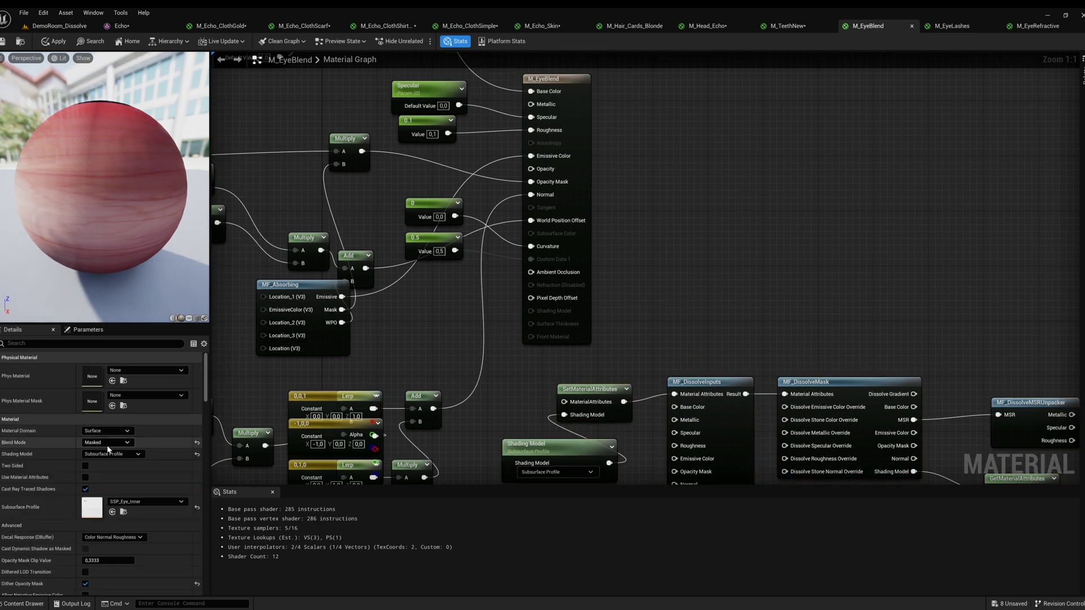
left_click(112, 454)
left_click(111, 552)
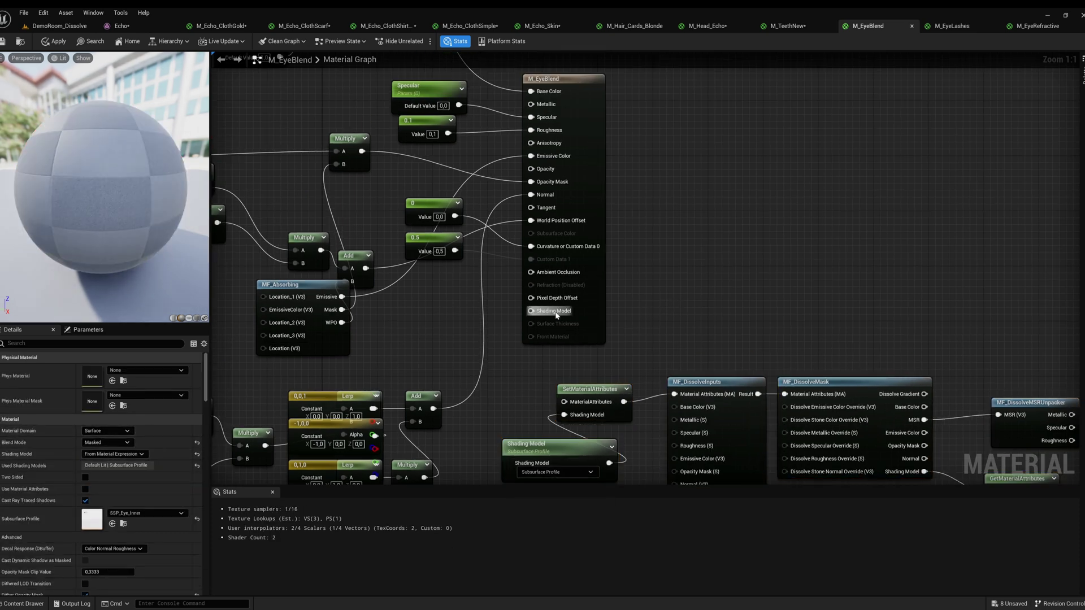
mouse_move(531, 311)
left_mouse_down()
mouse_move(972, 455)
mouse_move(997, 408)
mouse_move(1024, 396)
left_mouse_up()
Move M_EyeBlend's Base Color, Specular, Roughness, Emissive Color, Opacity Mask and Normal connections to the matching MF_DissolveInputs pins
mouse_move(899, 226)
right_mouse_down()
mouse_move(831, 279)
mouse_move(810, 323)
right_mouse_up()
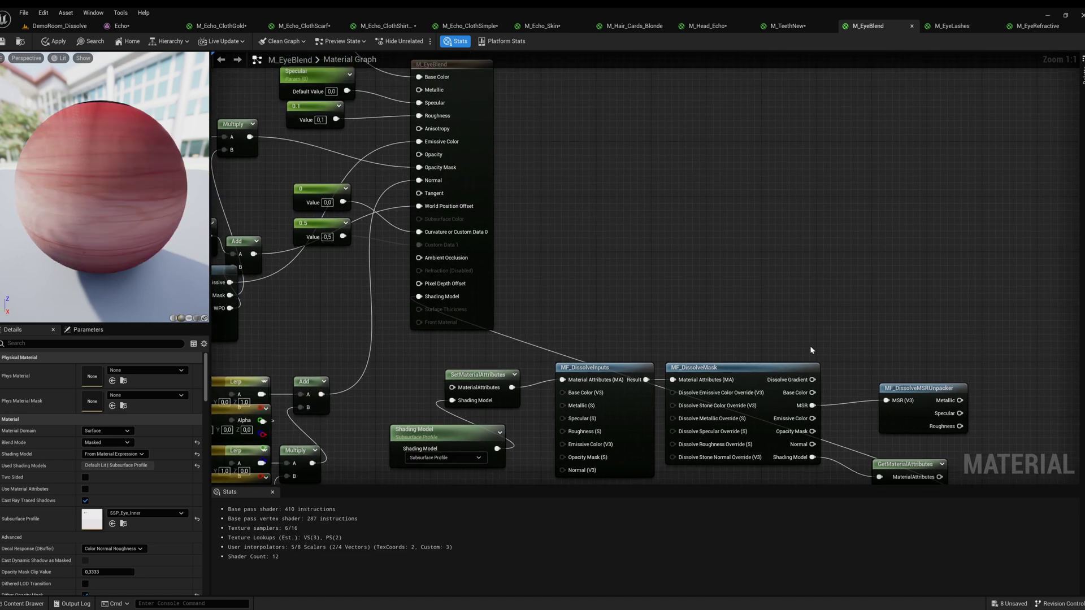
right_click_drag(641, 242, 722, 271)
left_click_drag(505, 111, 661, 428, "ctrl")
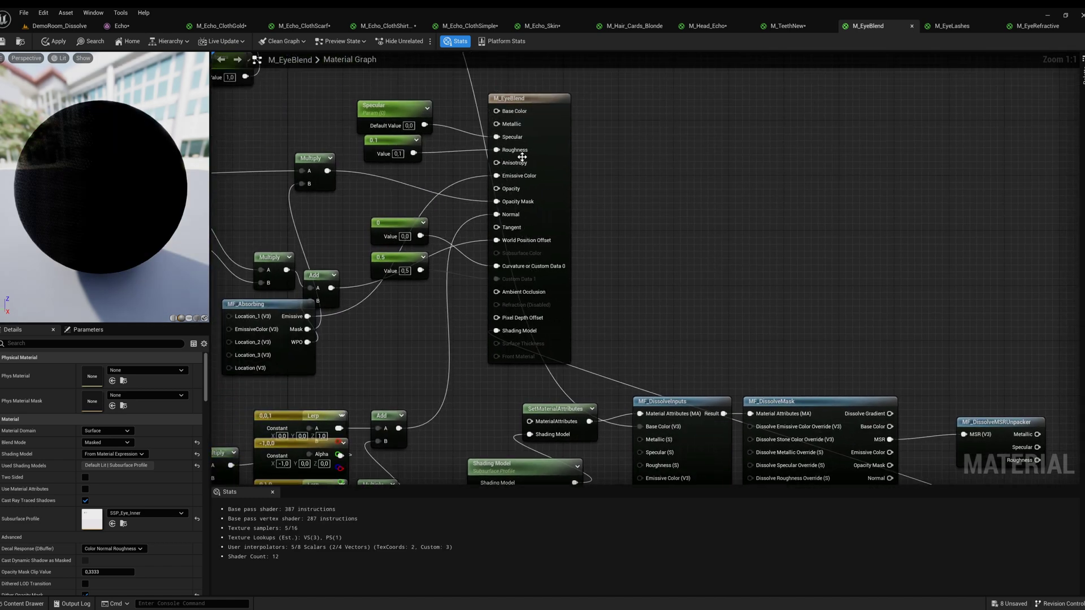
left_click_drag(504, 137, 654, 467, "ctrl")
right_click_drag(641, 290, 630, 228)
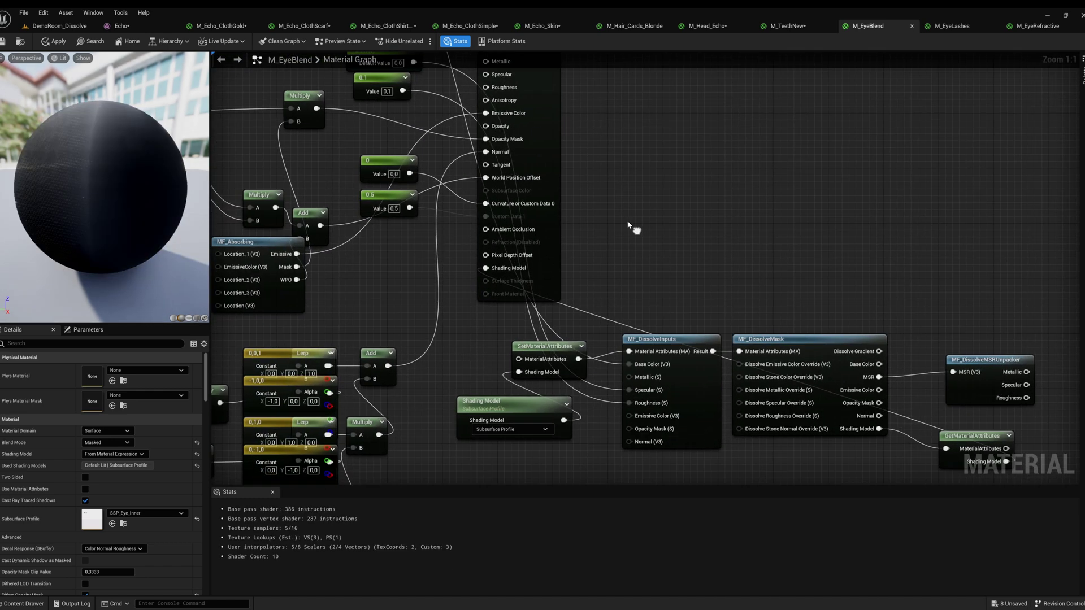
left_click_drag(490, 113, 657, 416, "ctrl")
left_click_drag(497, 144, 646, 443, "ctrl")
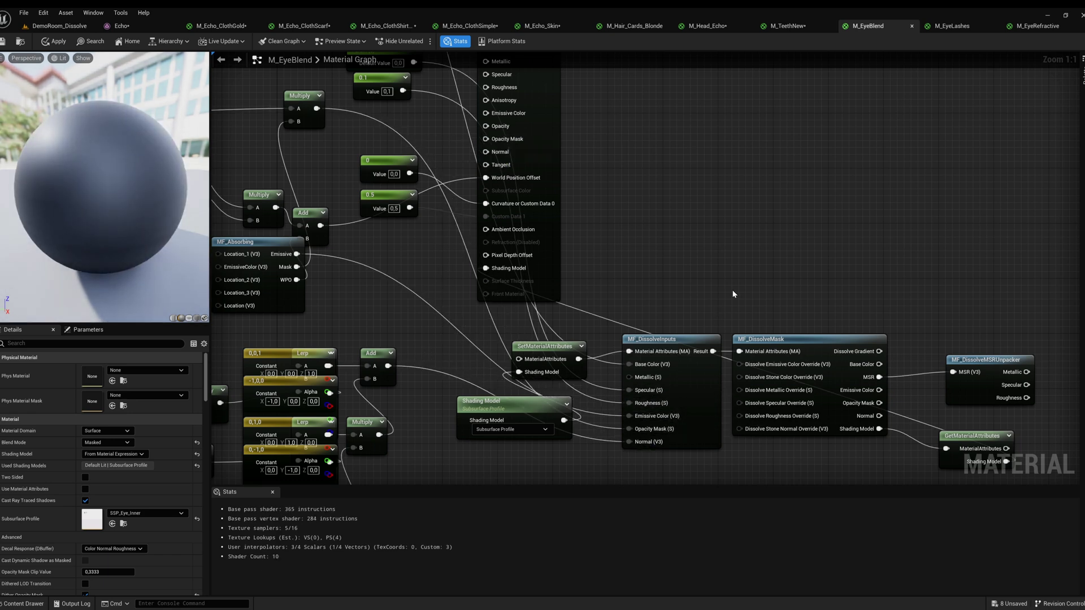
Connect the outputs of MF_DissolveMask and MF_DissolveMSRUnpacker to the matching M_EyeBlend material inputs and apply the material
right_click_drag(741, 286, 732, 346)
left_click_drag(866, 427, 1008, 441)
left_click_drag(510, 180, 1010, 395)
right_click_drag(758, 244, 786, 287)
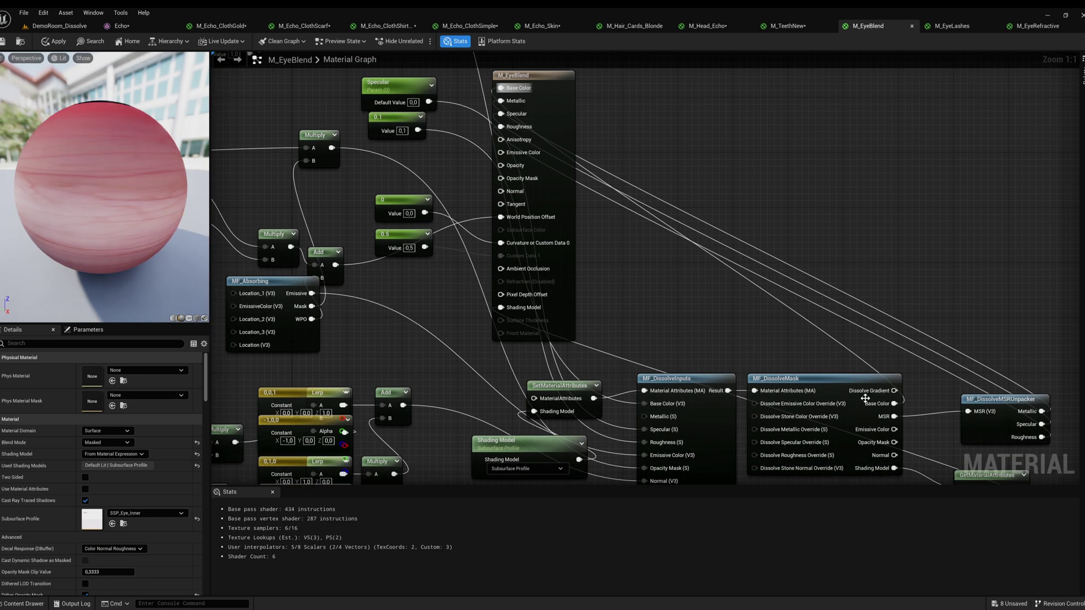
left_click_drag(894, 443, 500, 178)
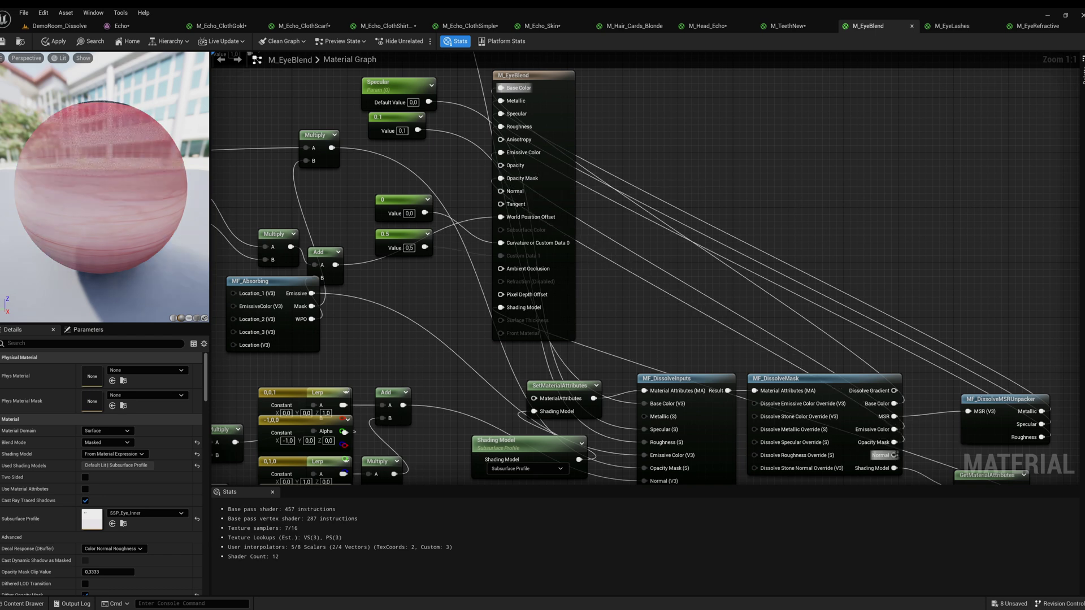
mouse_move(895, 455)
left_mouse_down()
mouse_move(629, 256)
mouse_move(501, 191)
left_mouse_up()
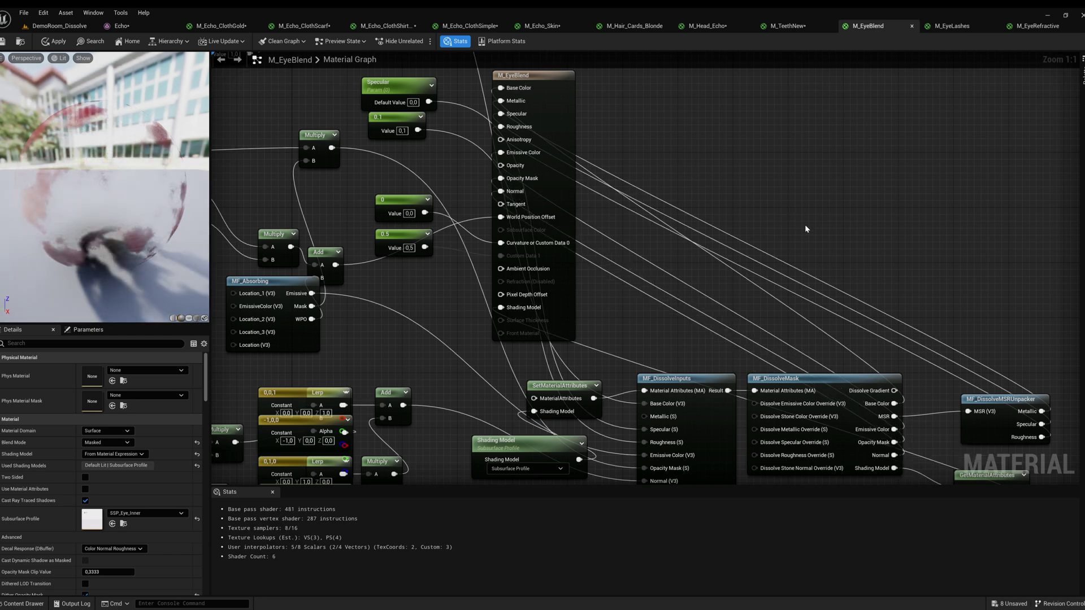
left_click(54, 42)
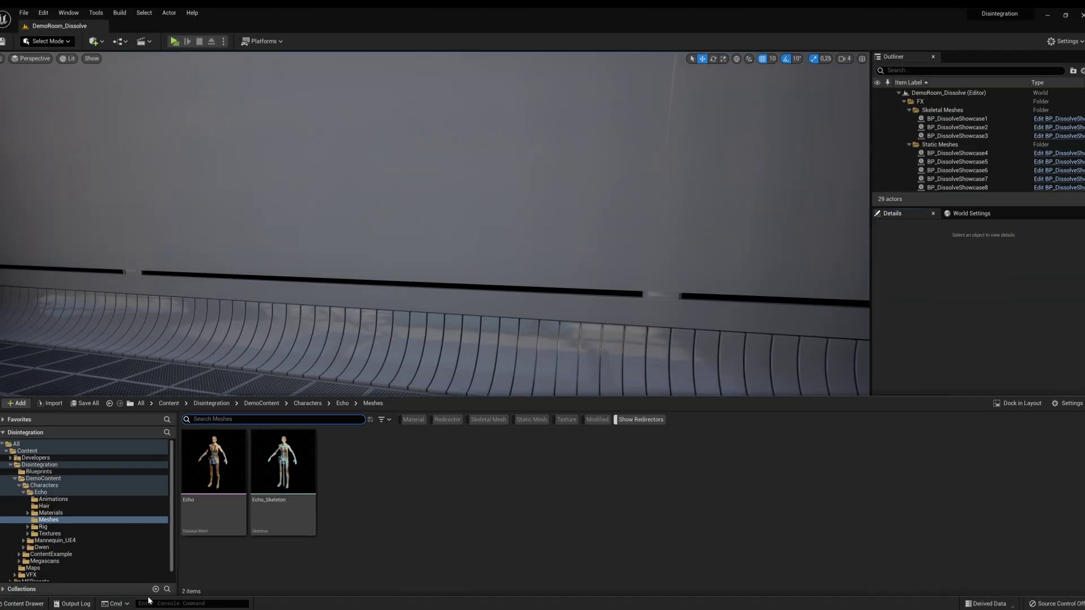
Place BP_DissolveShowcase from the Blueprints folder on the DemoRoom_Dissolve floor and set its skeletal mesh asset to Echo
left_click(50, 471)
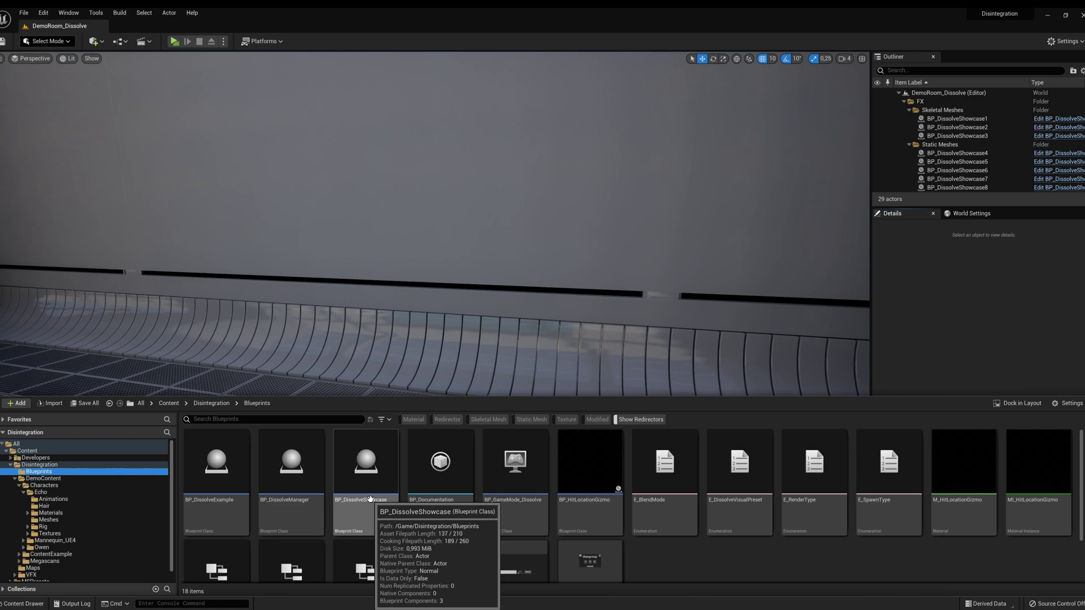
left_click_drag(351, 486, 413, 420)
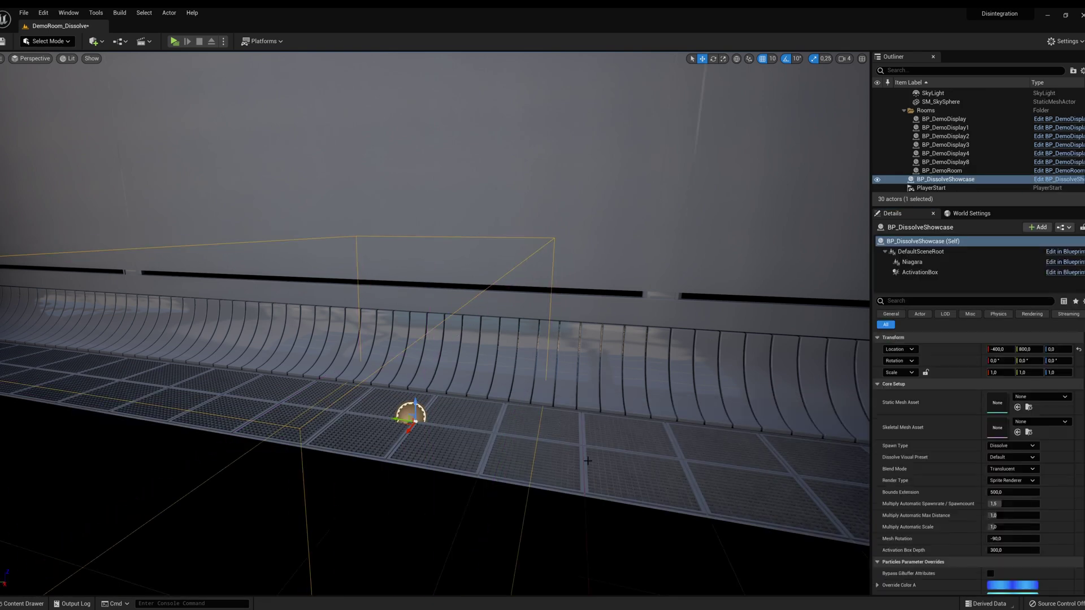
left_click(1040, 422)
left_click(1004, 543)
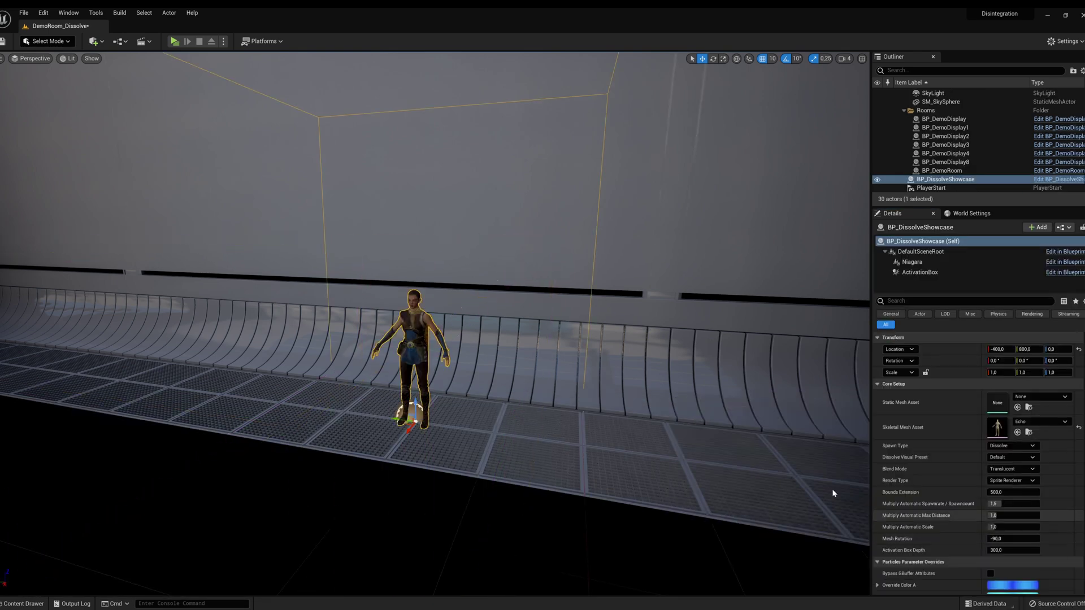
key("w")
mouse_move(789, 427)
right_mouse_down()
mouse_move(757, 427)
mouse_move(789, 427)
right_mouse_up()
key("s")
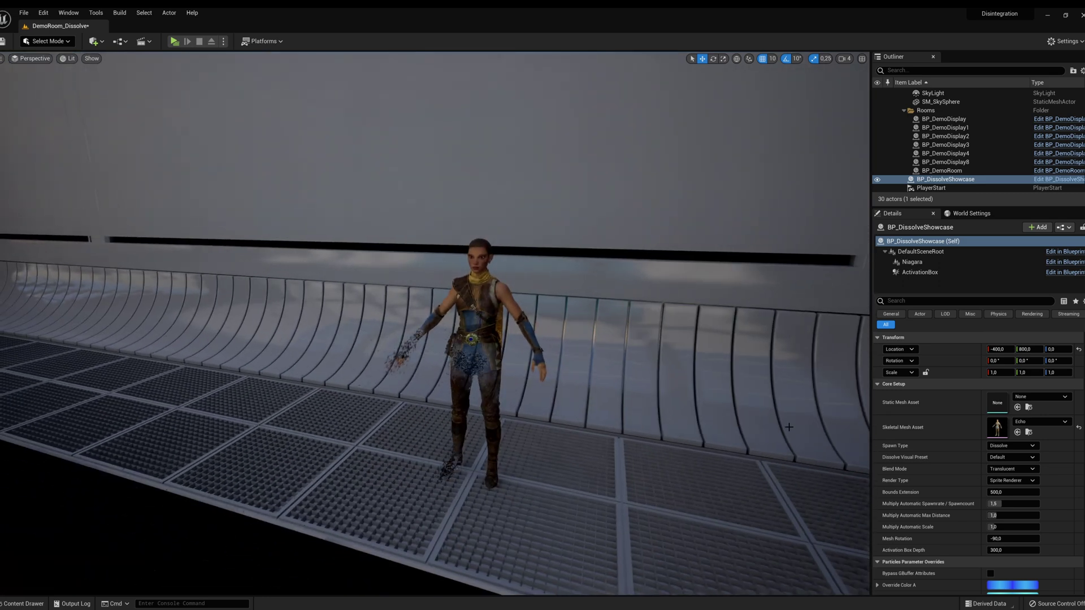